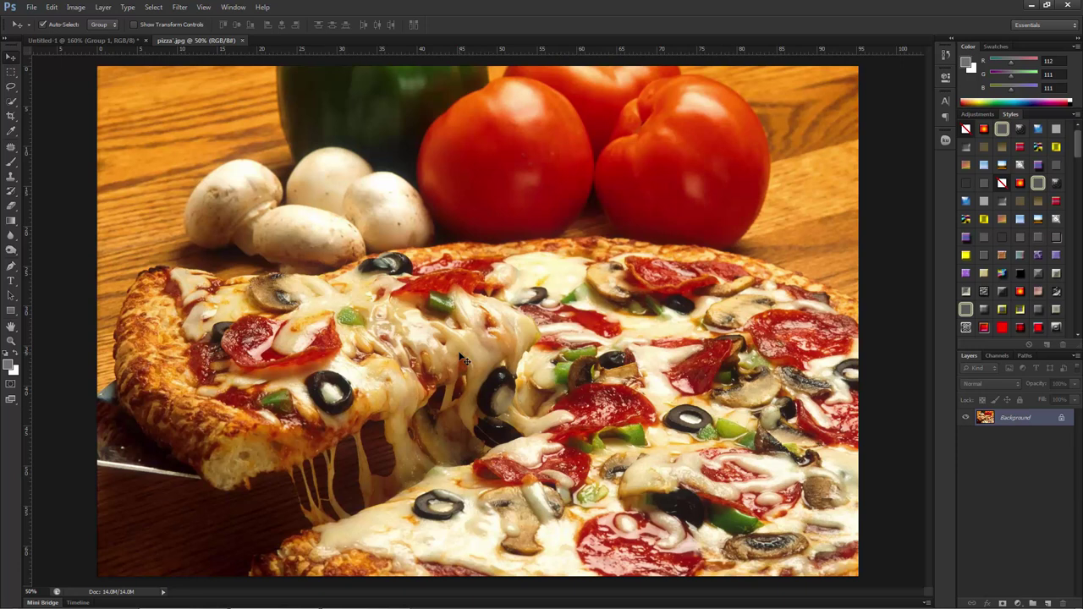
# Step: Add the text "PIZZA" in gray Roboto Black at 491 pt over the middle of the pizza photo
pyautogui.press('t')
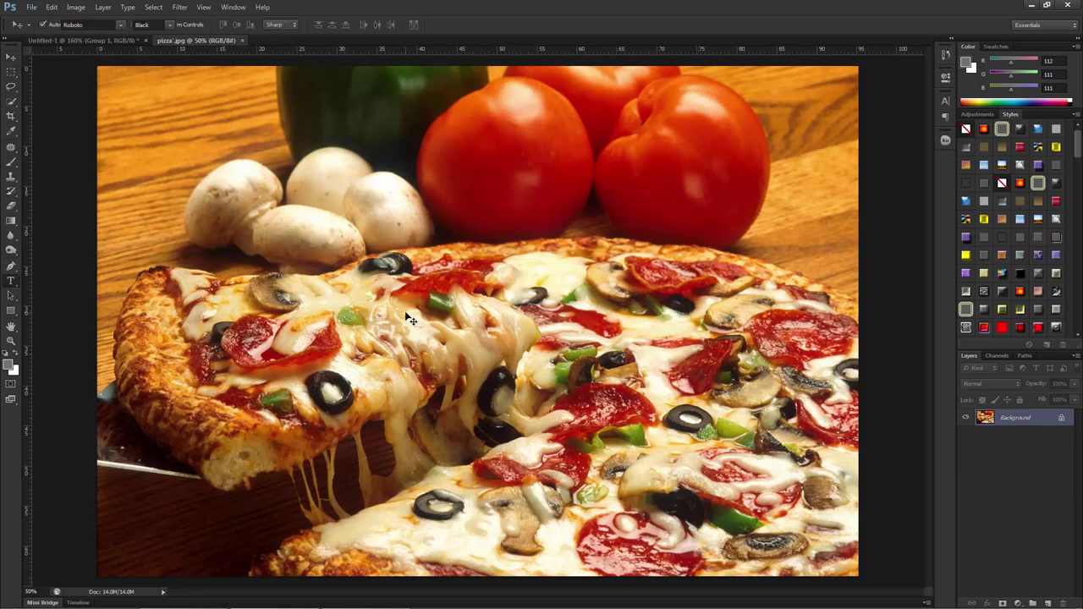
pyautogui.click(413, 354)
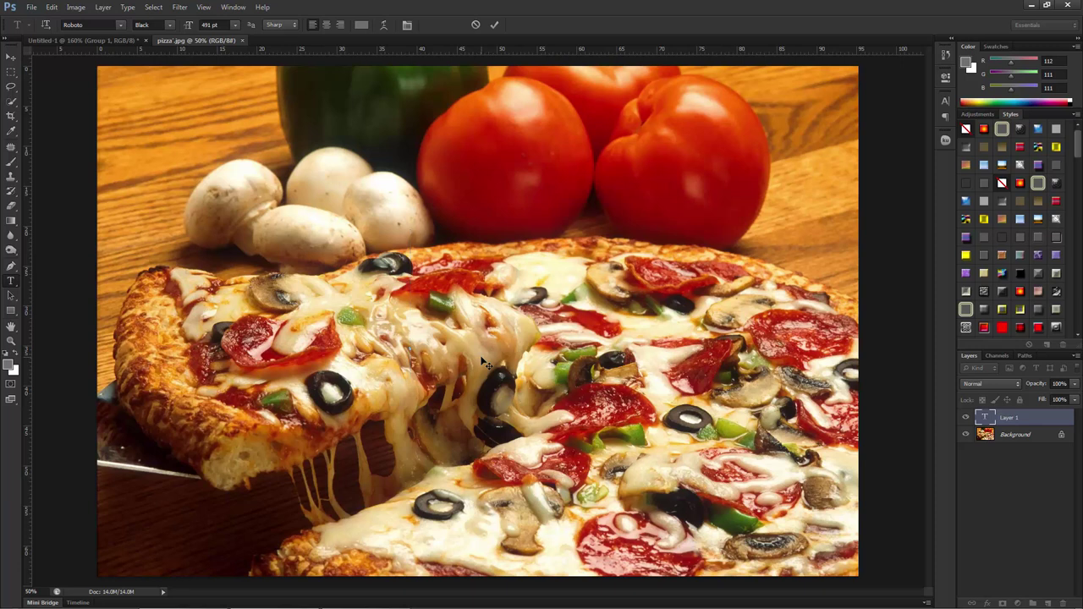
pyautogui.write('PI')
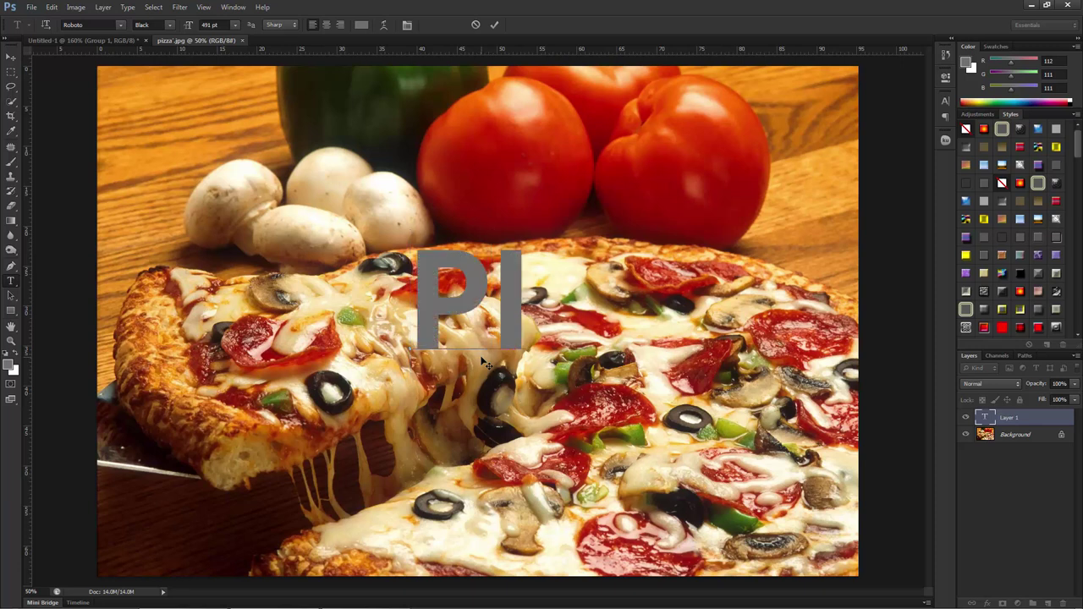
pyautogui.write('ZZA')
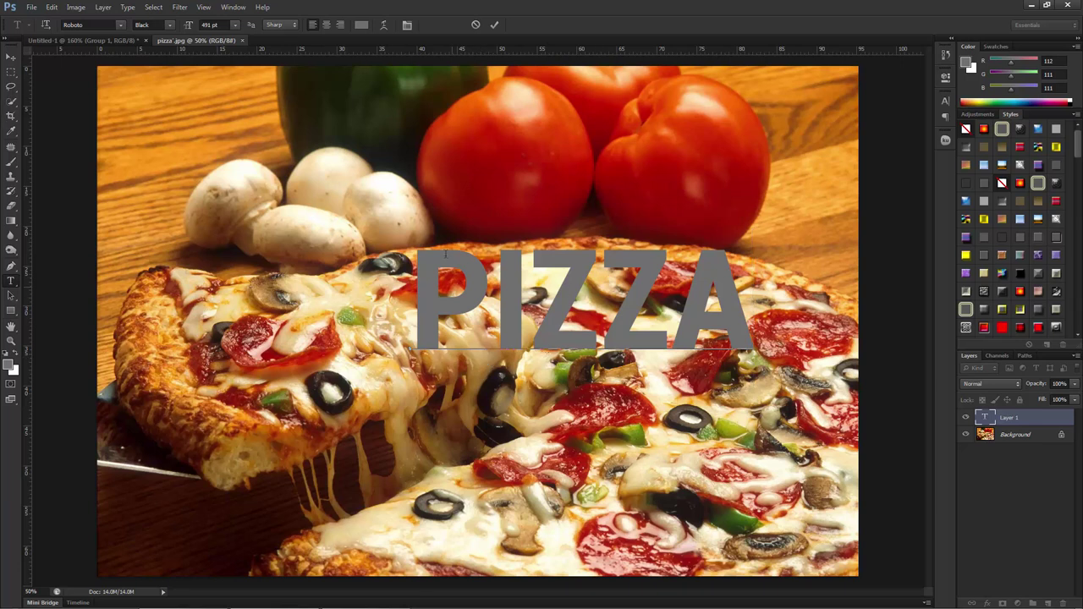
# Step: Center the PIZZA text horizontally on the photo and scale it proportionally from its center to about 189%
pyautogui.click(10, 59)
pyautogui.moveTo(625, 342); pyautogui.dragTo(530, 344)
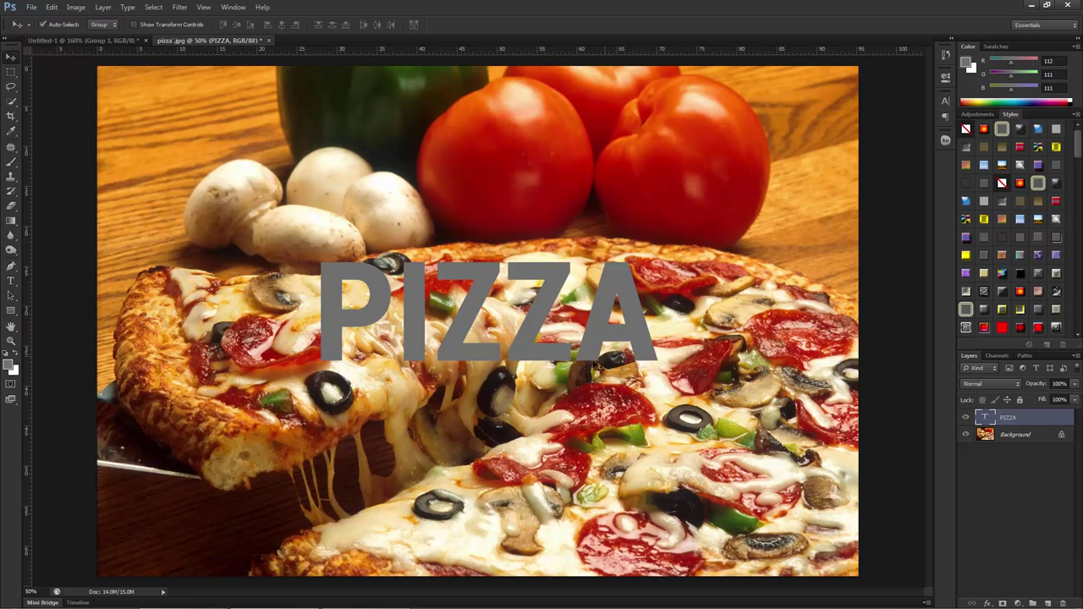
pyautogui.hotkey('ctrl', 't')
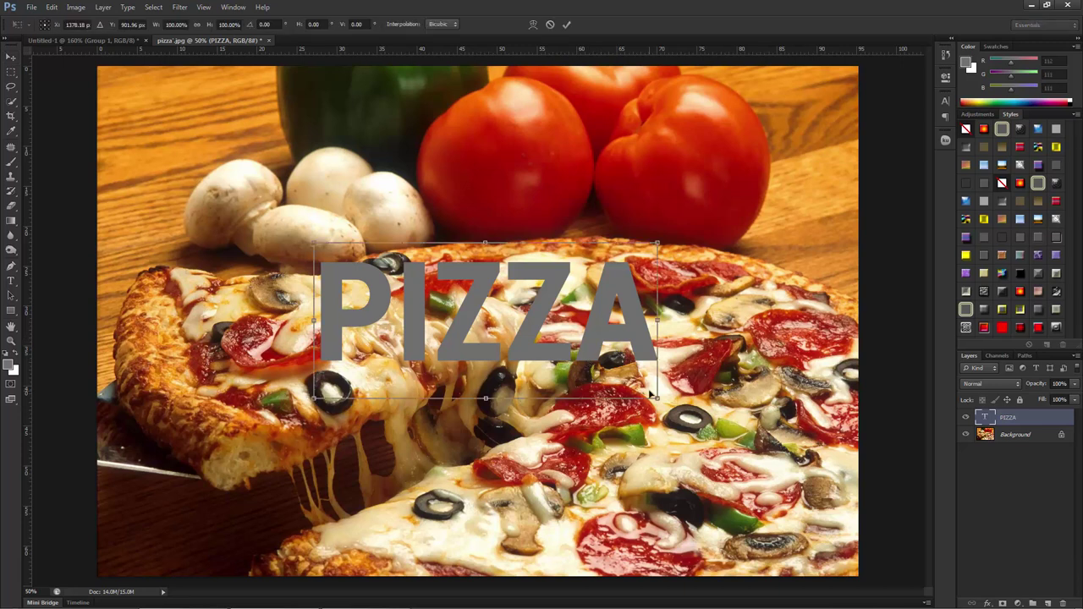
pyautogui.moveTo(656, 399); pyautogui.dragTo(810, 468)
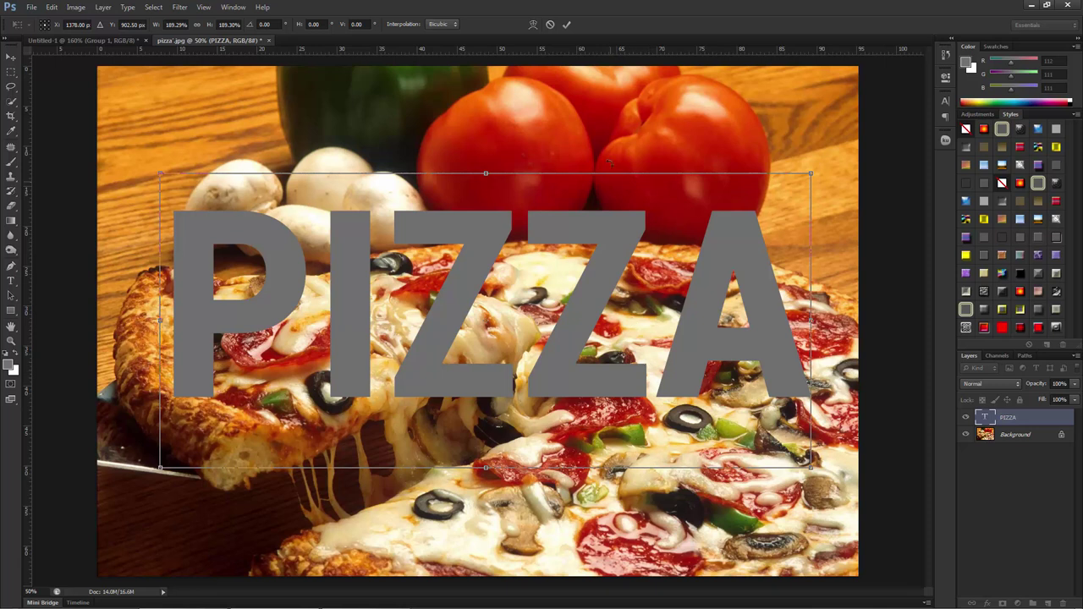
pyautogui.click(566, 25)
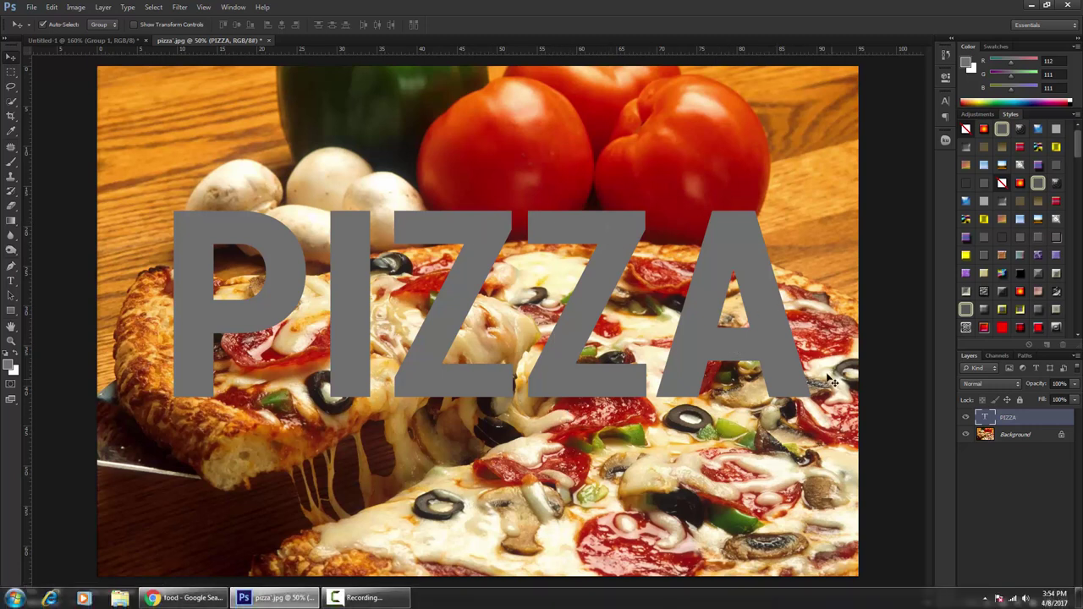
# Step: Convert the locked Background layer into a regular layer named Layer 0 with Normal mode and 100% opacity
pyautogui.click(1014, 437)
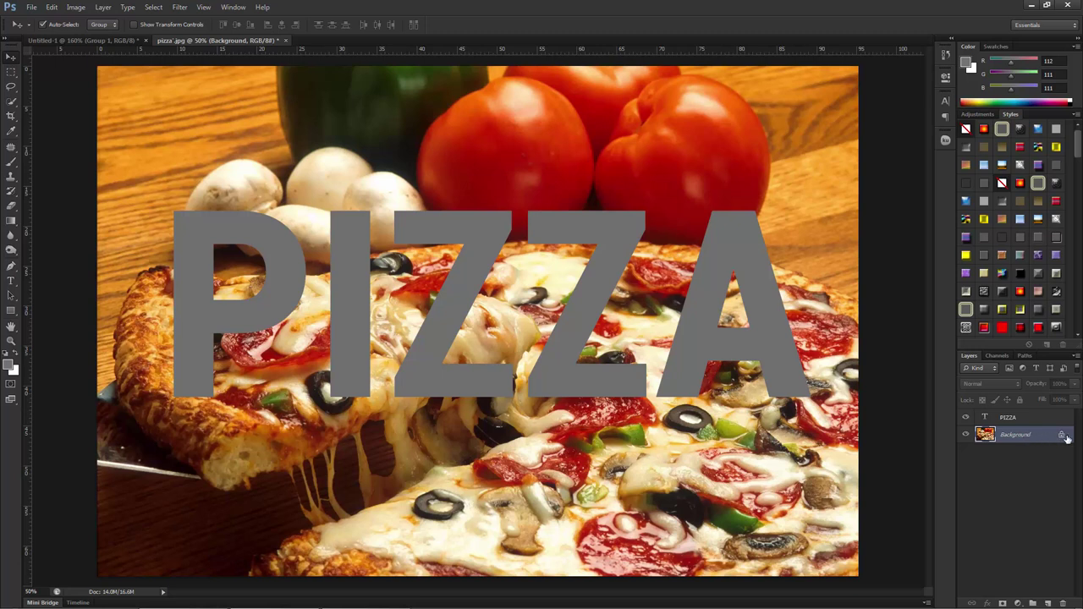
pyautogui.doubleClick(1063, 436)
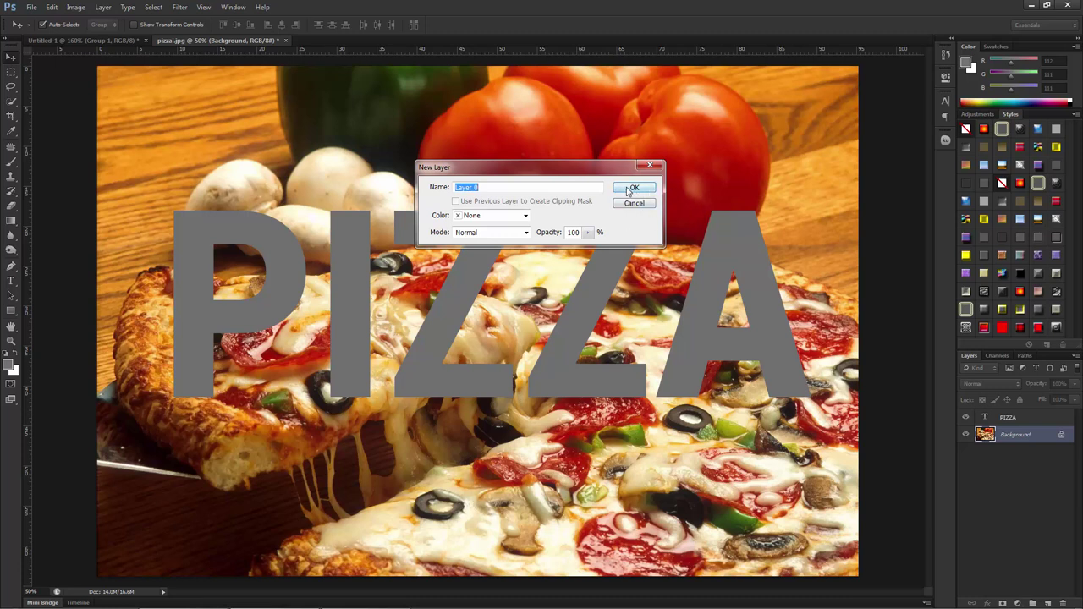
pyautogui.click(633, 188)
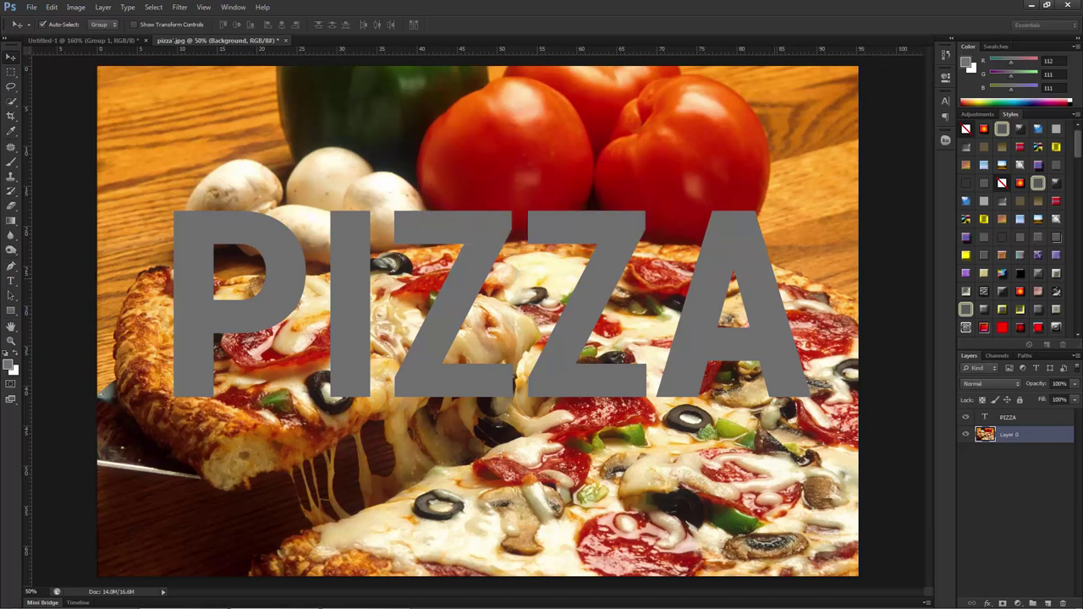
pyautogui.doubleClick(1007, 435)
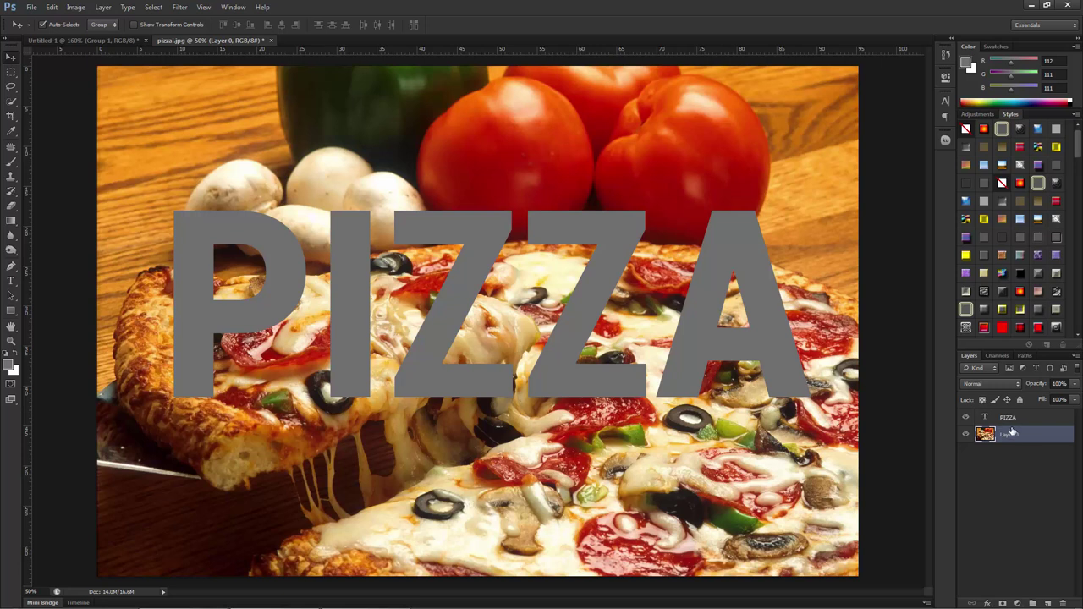
# Step: Place the photo layer above the PIZZA text layer and briefly hide it to check the text underneath
pyautogui.click(1009, 419)
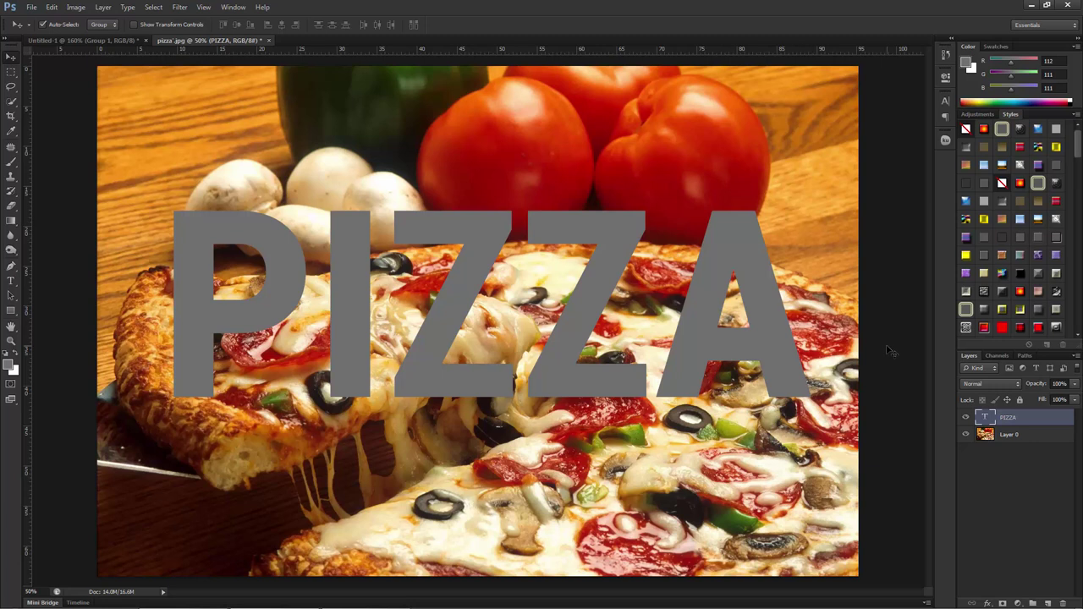
pyautogui.moveTo(999, 434)
pyautogui.mouseDown()
pyautogui.moveTo(1012, 420)
pyautogui.moveTo(998, 423)
pyautogui.mouseUp()
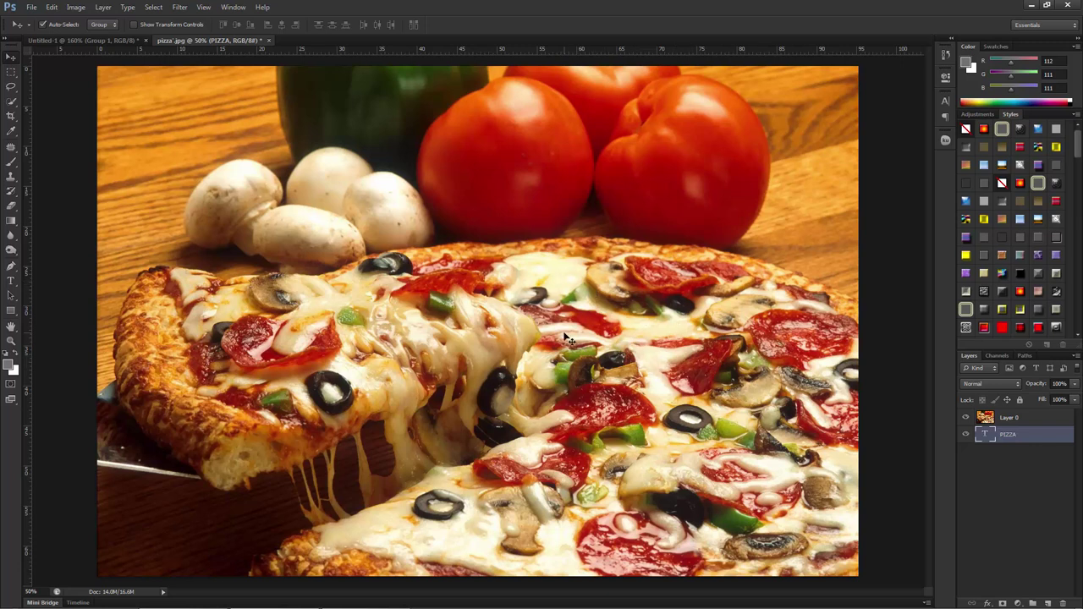
pyautogui.click(1005, 421)
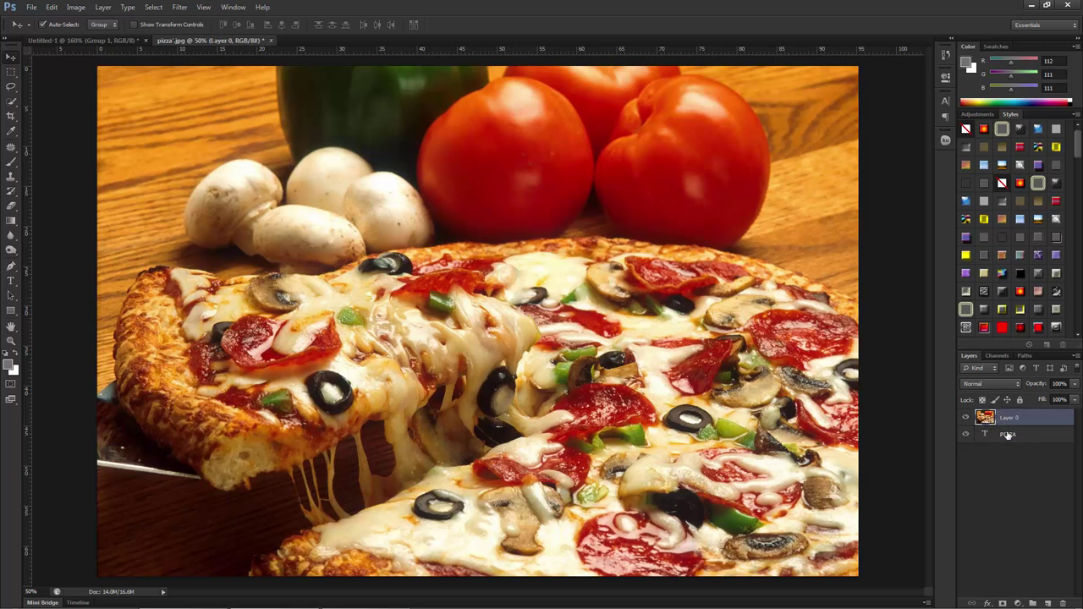
pyautogui.click(1008, 435)
pyautogui.click(965, 417)
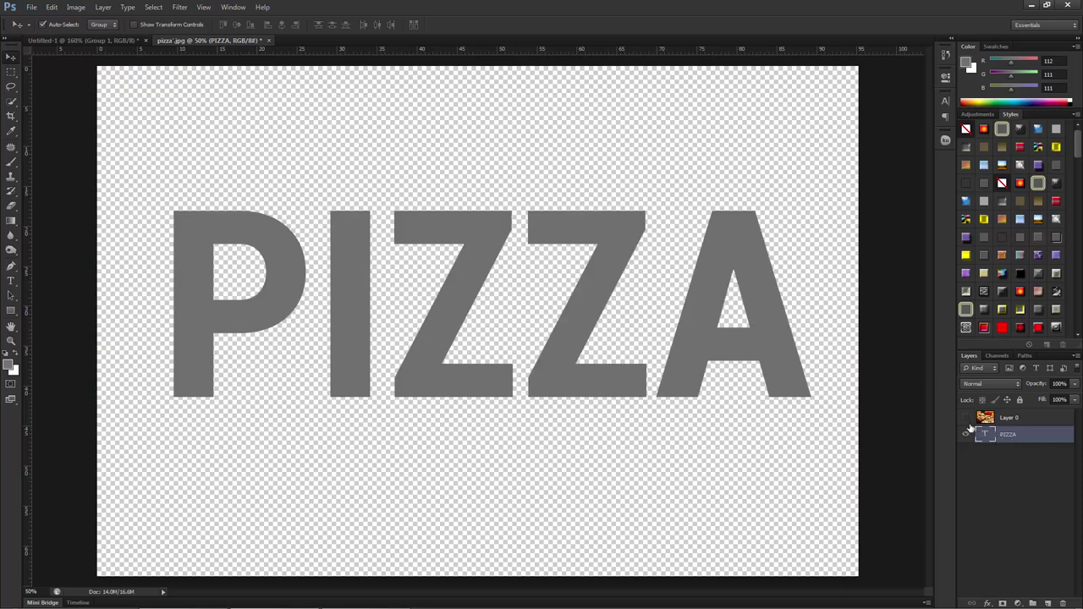
pyautogui.click(966, 418)
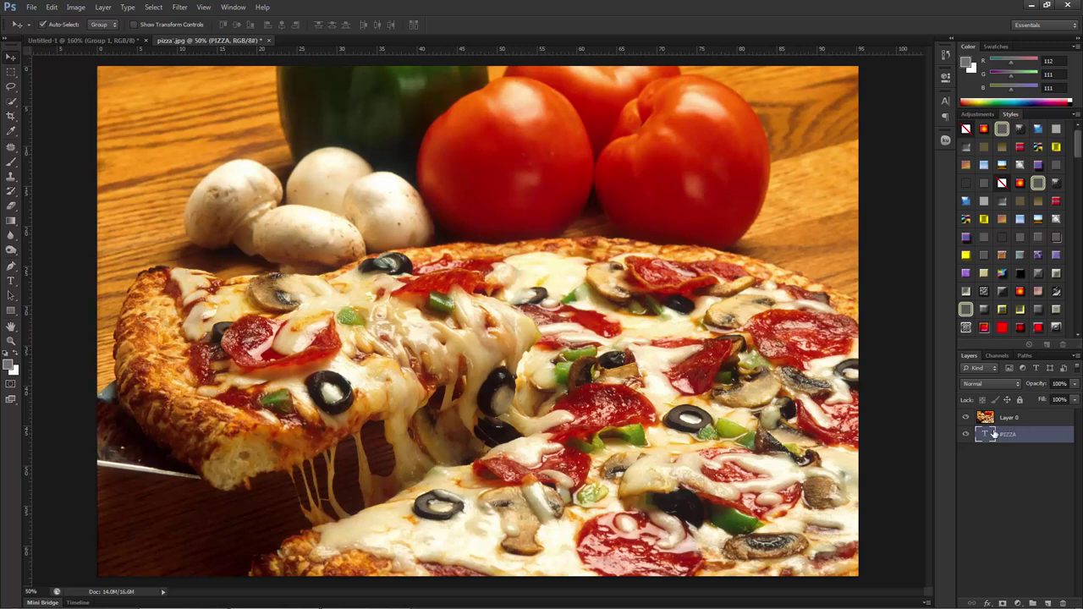
pyautogui.click(1032, 420)
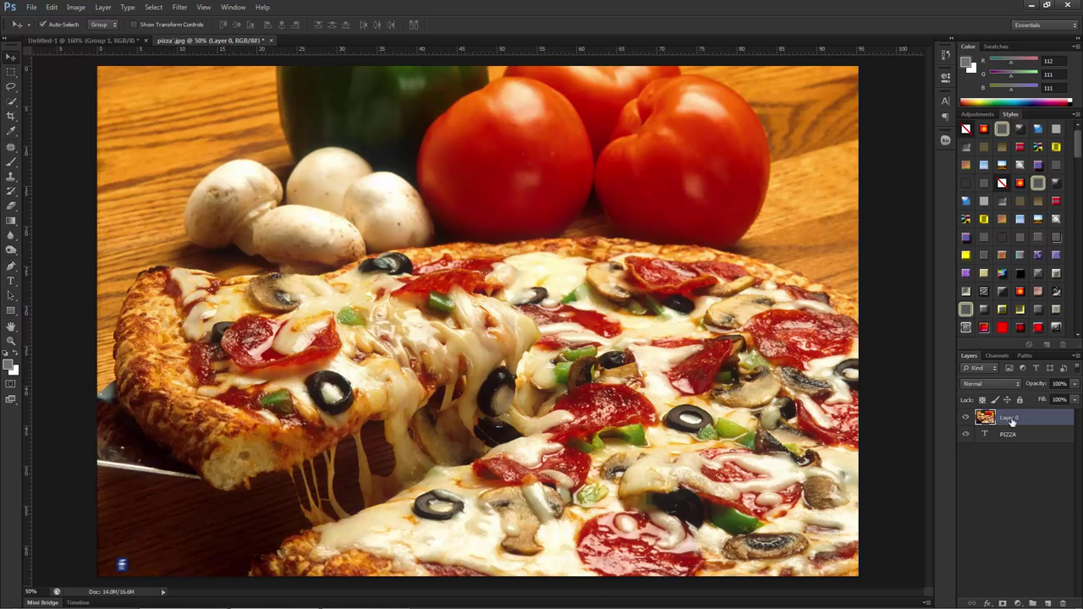
pyautogui.rightClick(1014, 420)
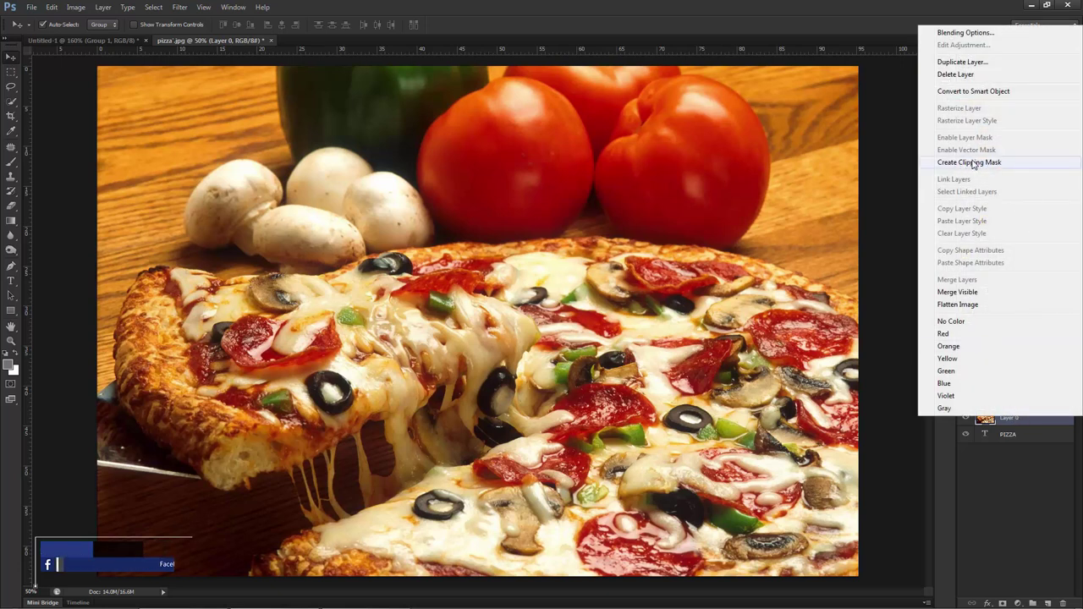
pyautogui.press('Escape')
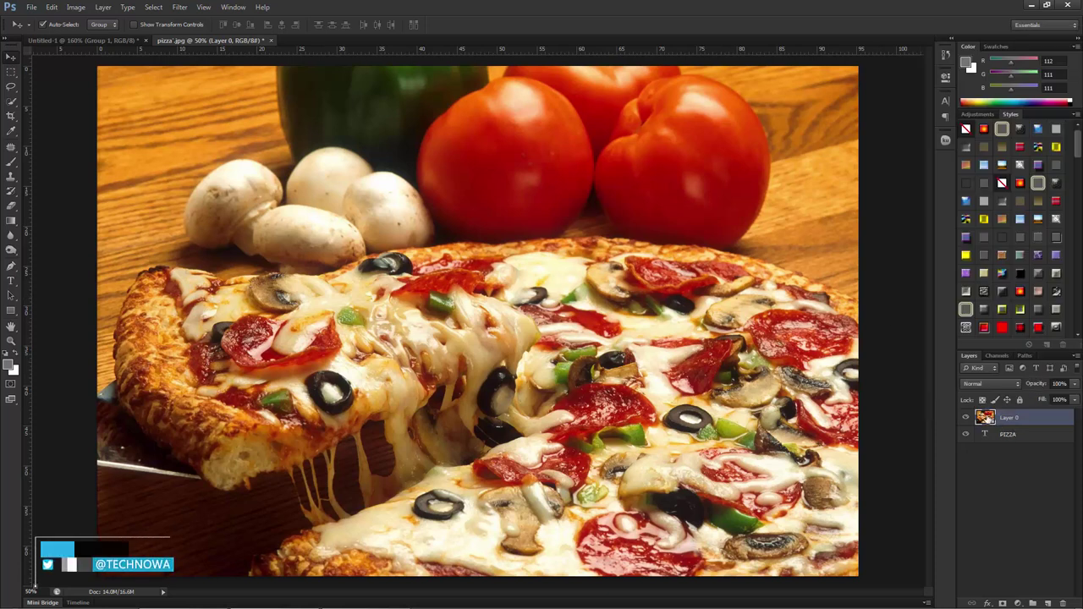
pyautogui.rightClick(986, 418)
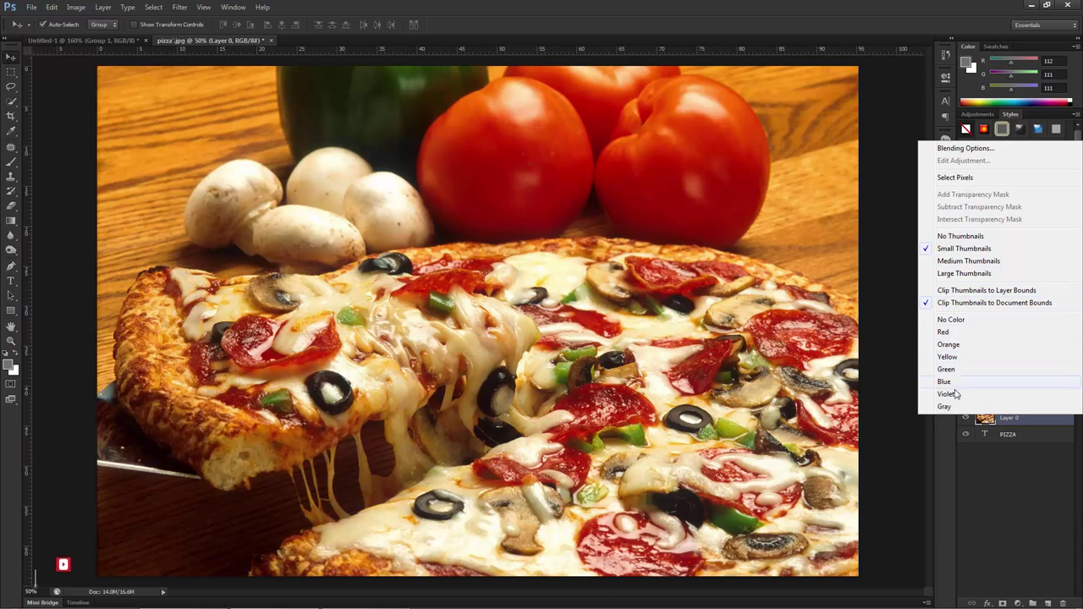
pyautogui.click(998, 430)
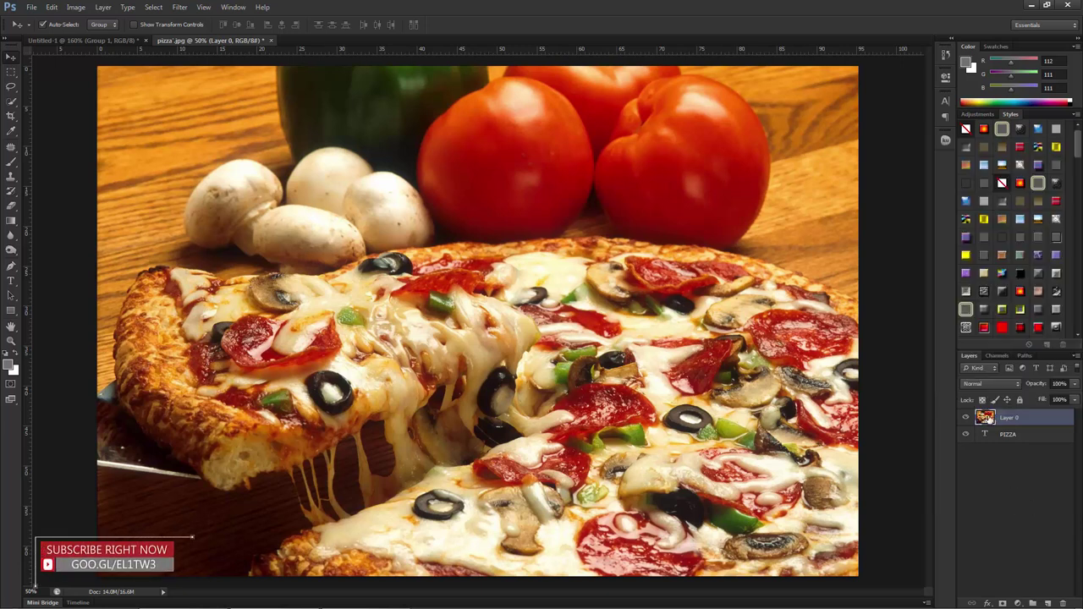
pyautogui.rightClick(985, 417)
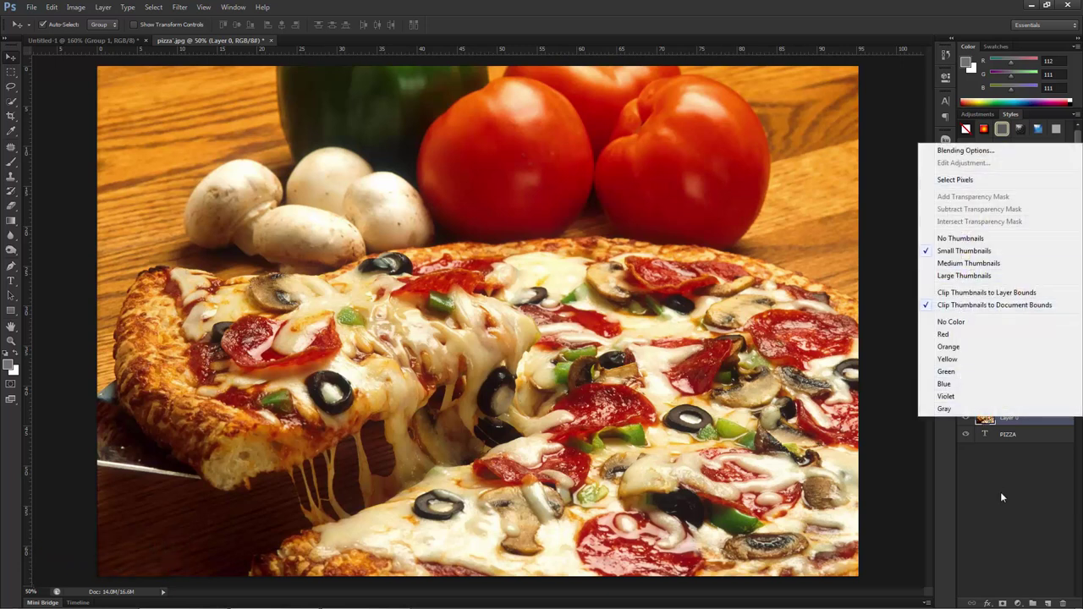
pyautogui.click(1028, 444)
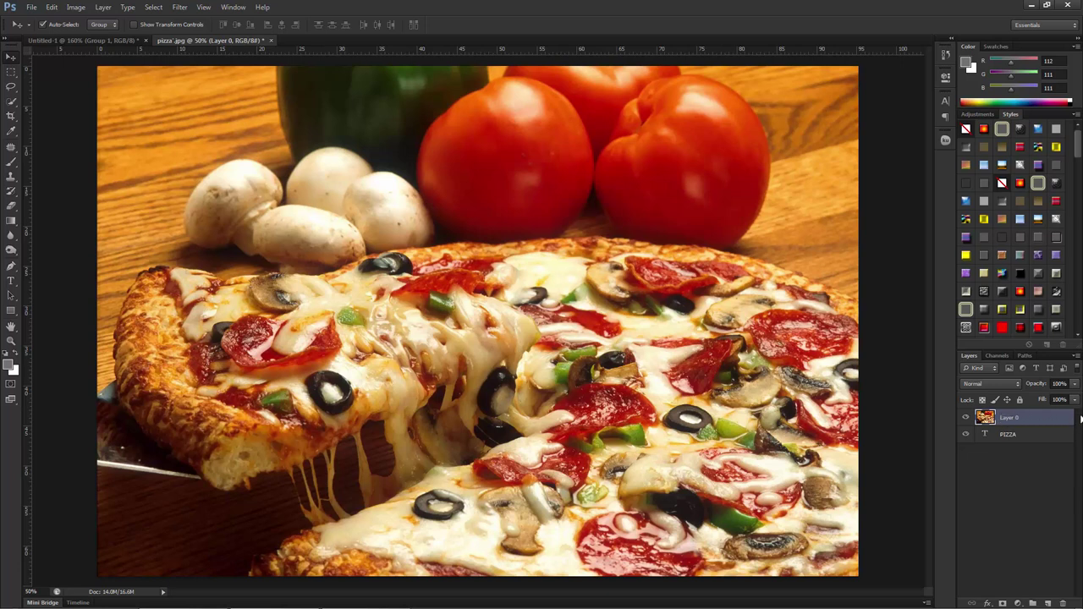
pyautogui.rightClick(1030, 418)
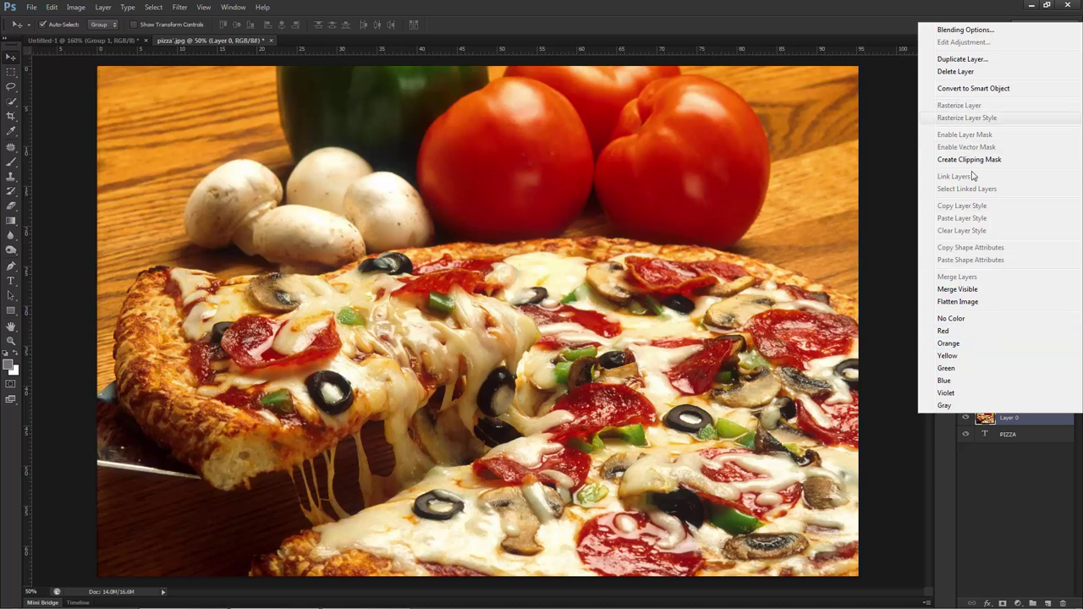
pyautogui.click(1029, 472)
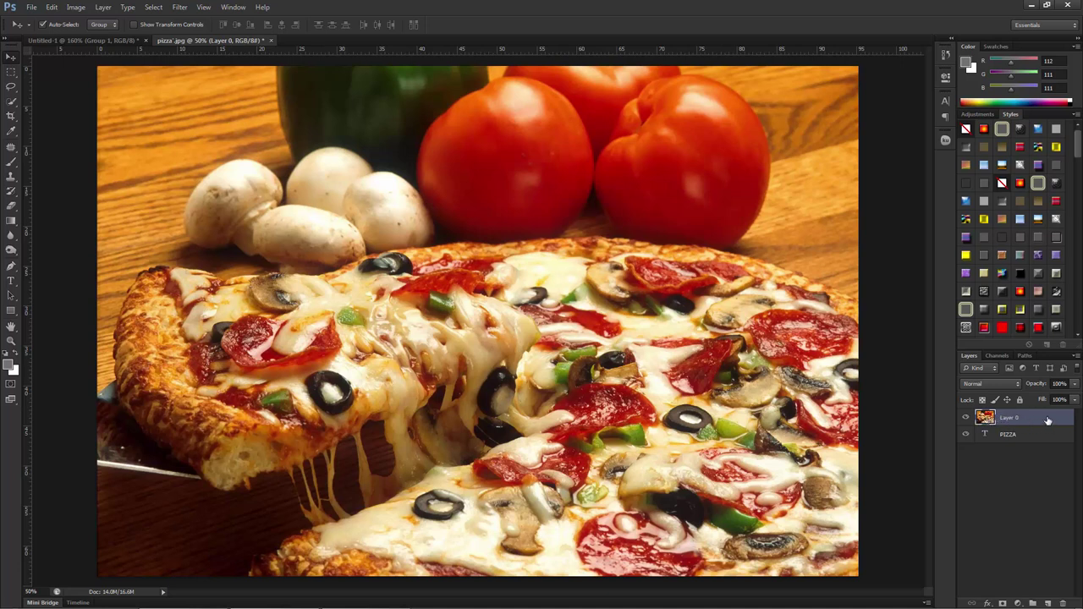
# Step: Clip the photo layer to the PIZZA text with Create Clipping Mask and release the mask again
pyautogui.rightClick(1032, 418)
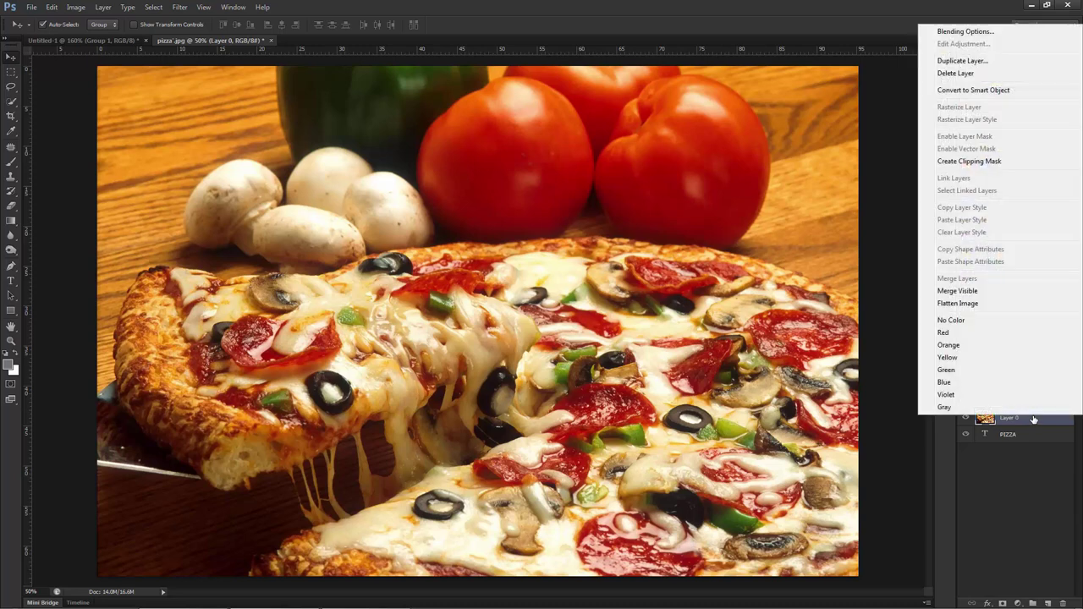
pyautogui.click(969, 160)
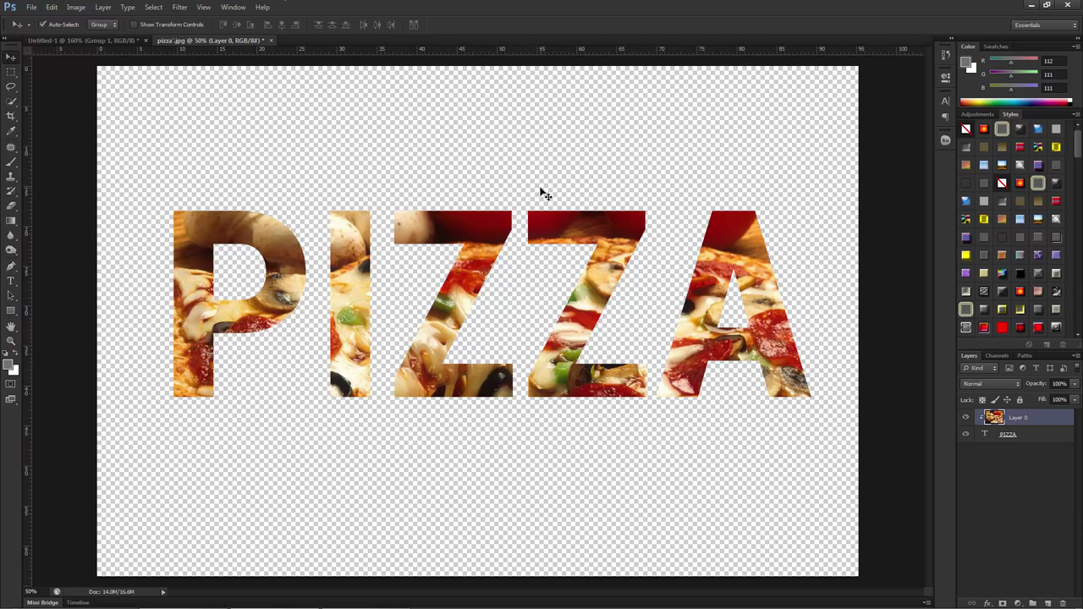
pyautogui.hotkey('ctrl', 'alt', 'g')
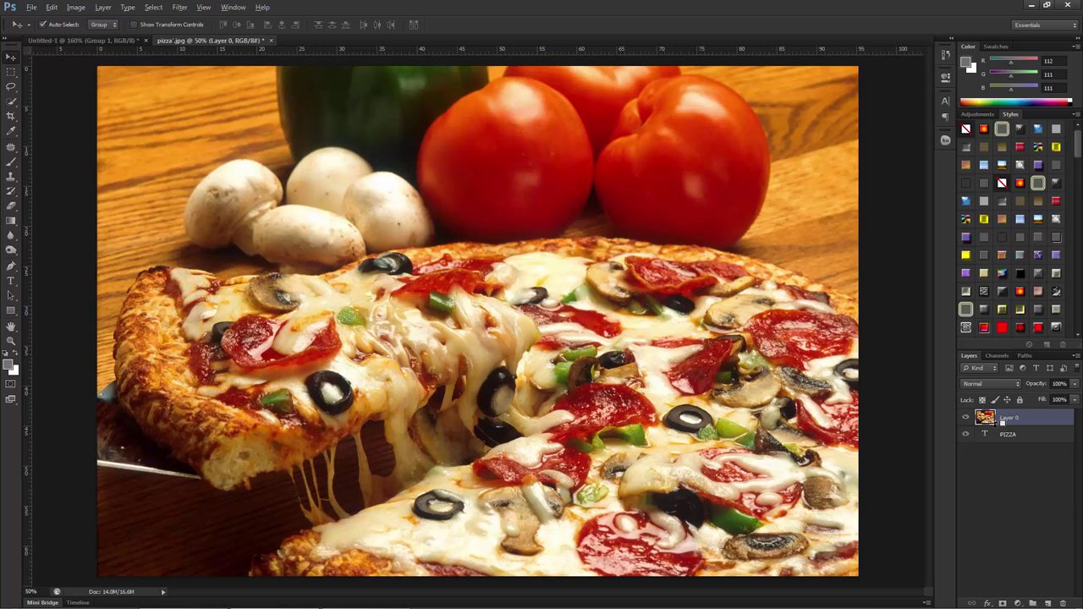
# Step: Reapply the clipping mask between the photo and text layers and release it once more
pyautogui.keyDown('alt'); pyautogui.click(1001, 425); pyautogui.keyUp('alt')
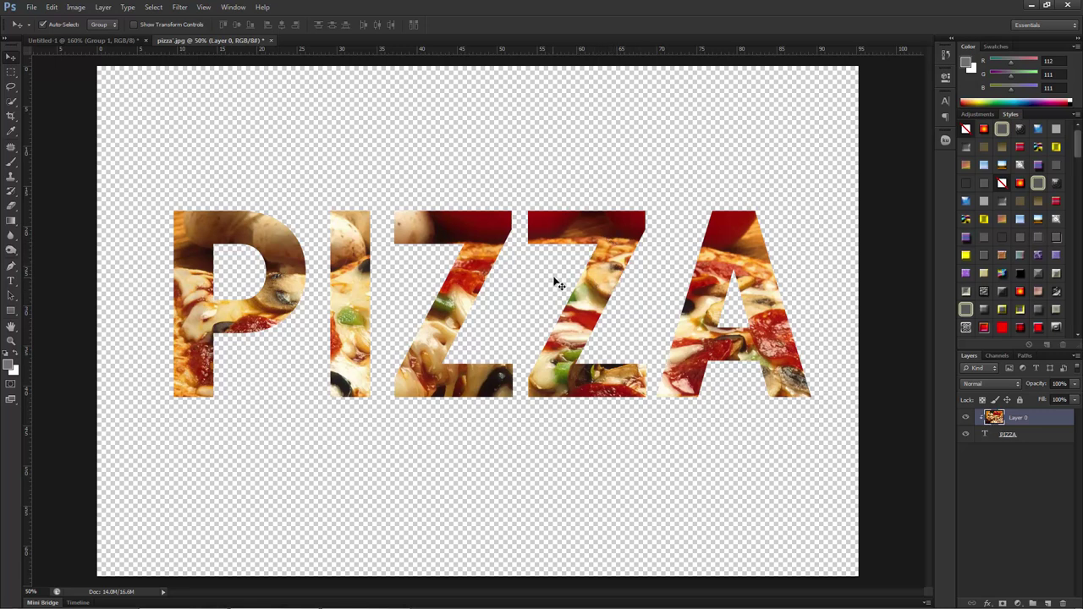
pyautogui.hotkey('ctrl', 'alt', 'g')
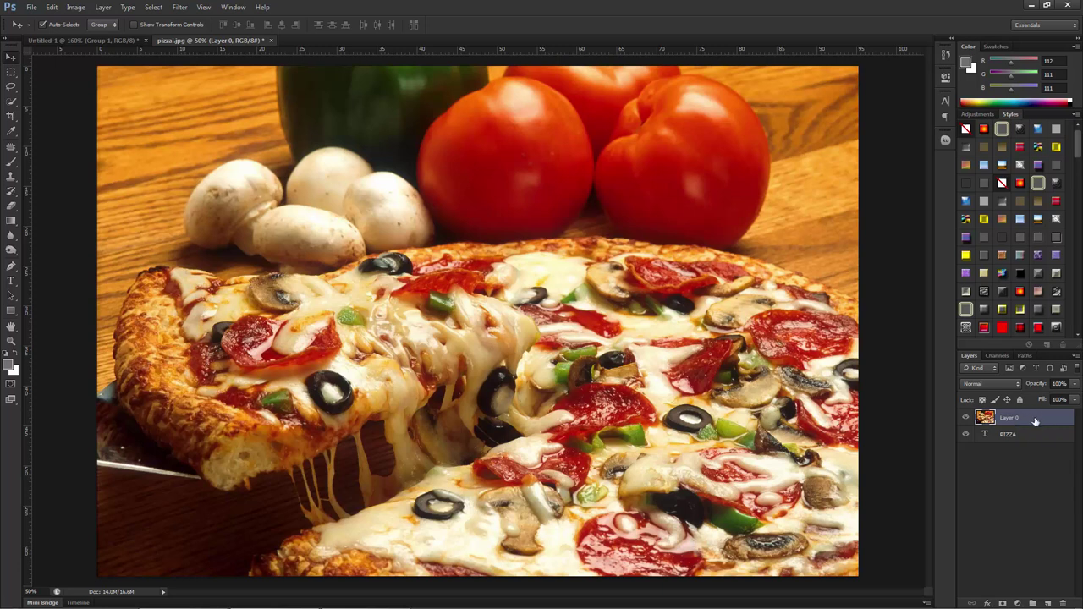
pyautogui.rightClick(1035, 421)
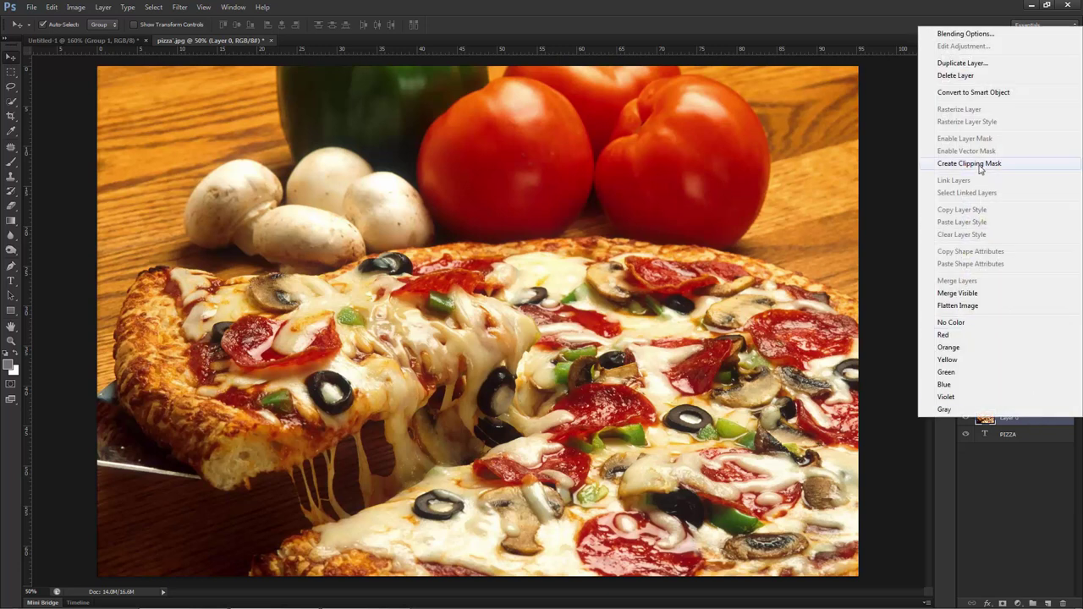
pyautogui.click(907, 502)
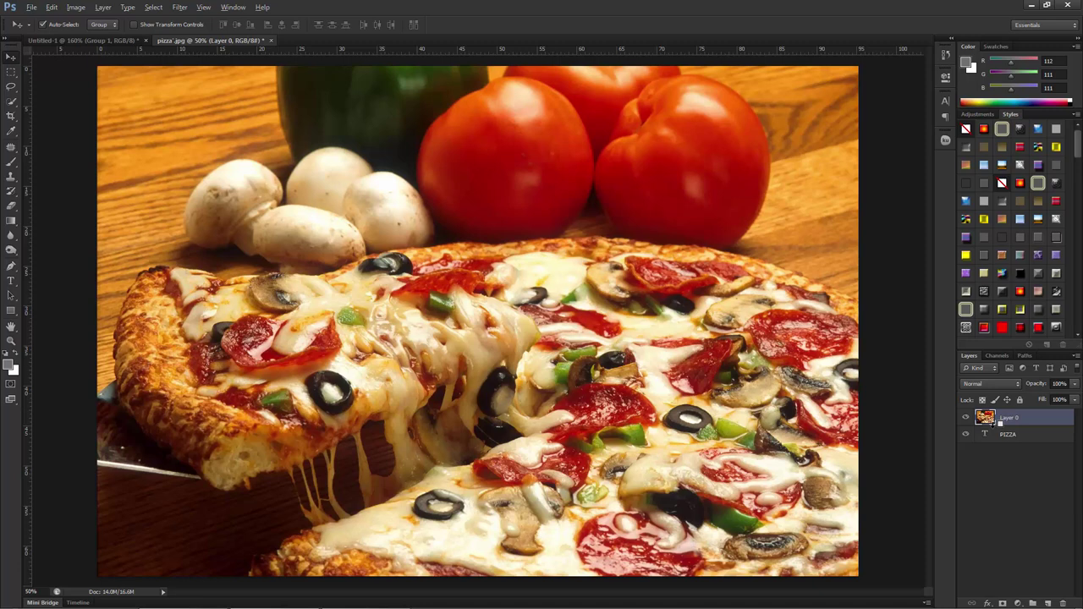
# Step: Clip the photo layer to the PIZZA text layer and add a new empty layer above them
pyautogui.keyDown('alt'); pyautogui.click(990, 421); pyautogui.keyUp('alt')
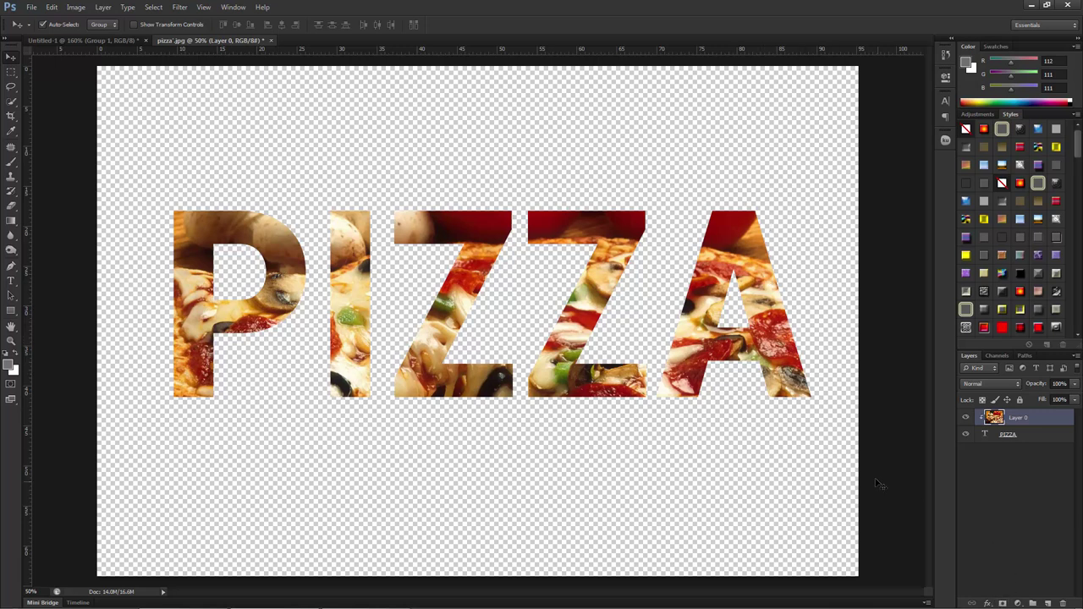
pyautogui.click(1047, 602)
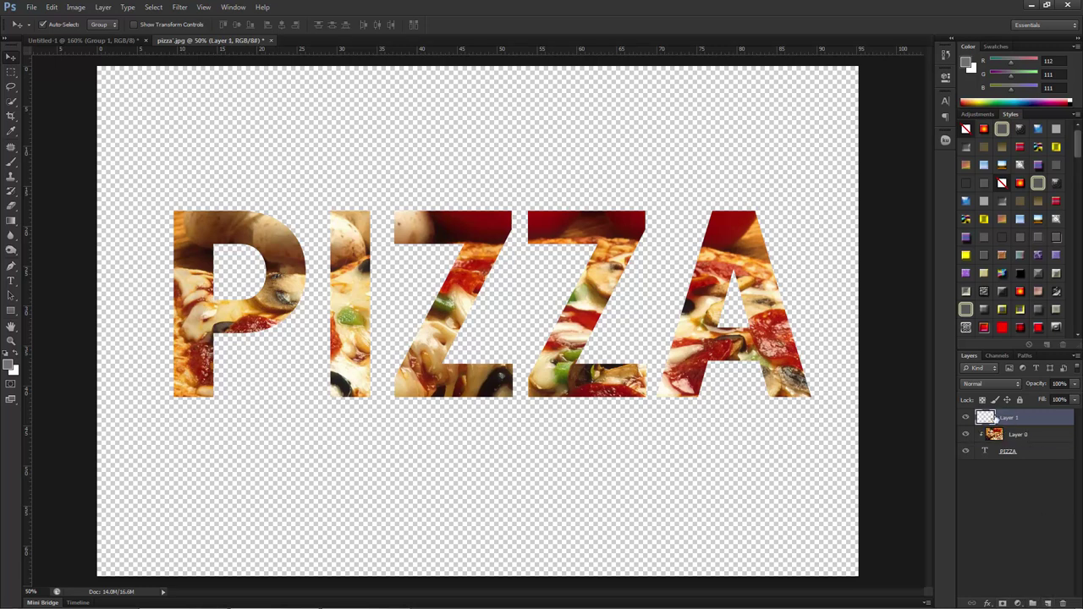
# Step: Place the empty Layer 1 beneath the PIZZA text layer and fill it with the grey foreground colour
pyautogui.moveTo(1029, 419); pyautogui.dragTo(1029, 470)
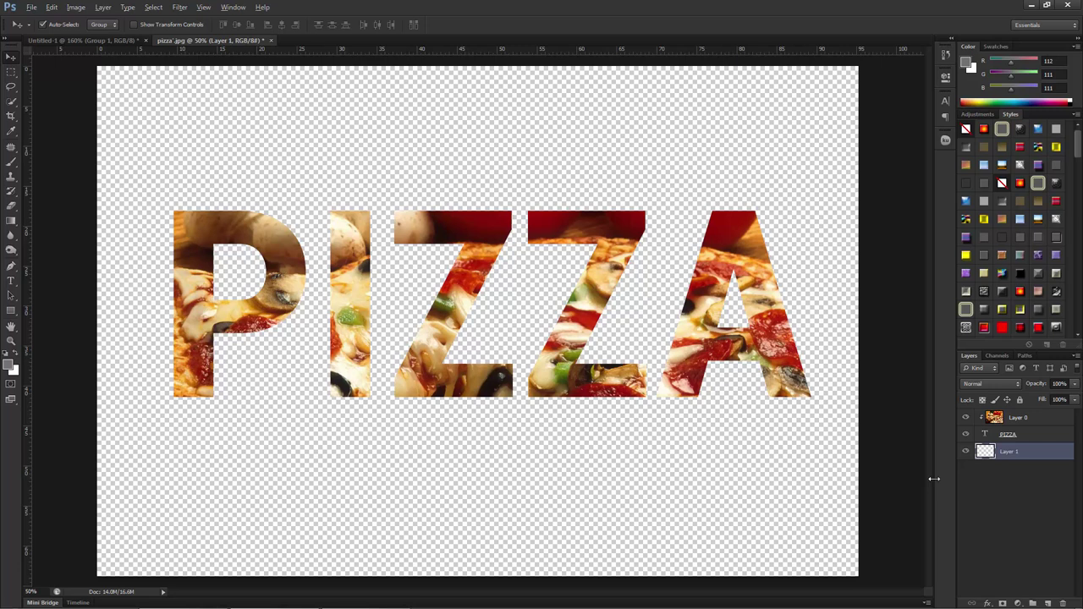
pyautogui.hotkey('alt', 'BackSpace')
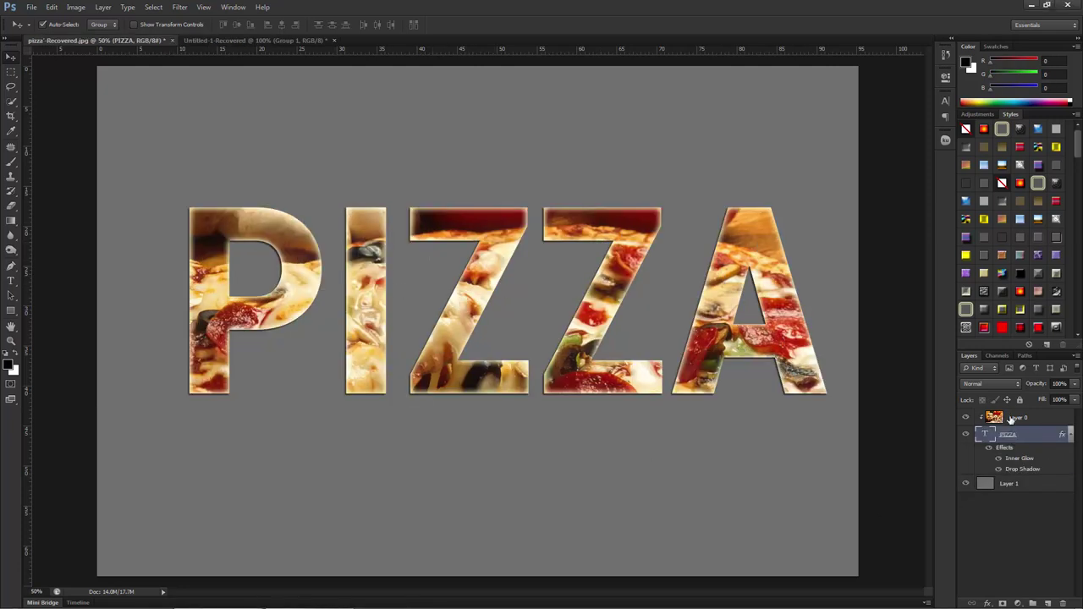
# Step: Reposition the clipped pizza photo slightly up and to the right inside the letters with Free Transform
pyautogui.click(1005, 418)
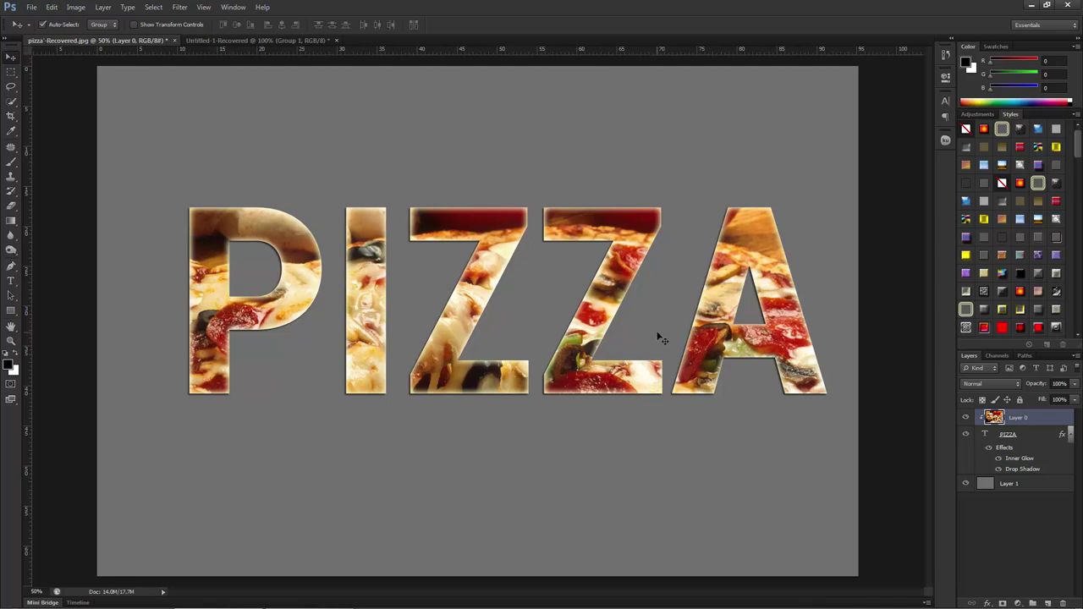
pyautogui.hotkey('ctrl', 't')
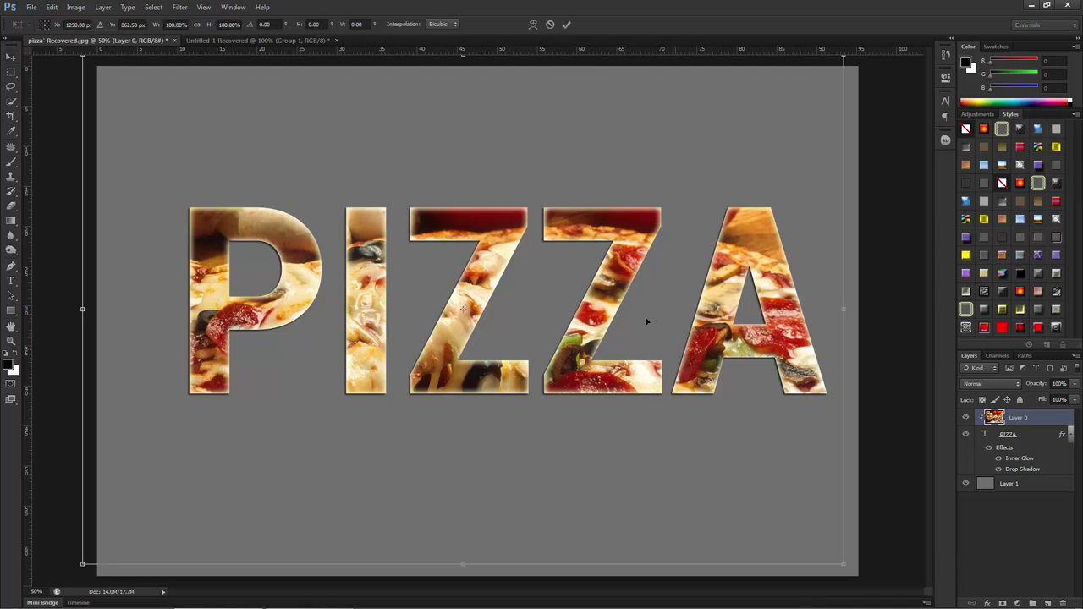
pyautogui.moveTo(622, 262)
pyautogui.mouseDown()
pyautogui.moveTo(665, 278)
pyautogui.moveTo(667, 234)
pyautogui.moveTo(599, 254)
pyautogui.moveTo(617, 213)
pyautogui.moveTo(638, 284)
pyautogui.moveTo(634, 259)
pyautogui.mouseUp()
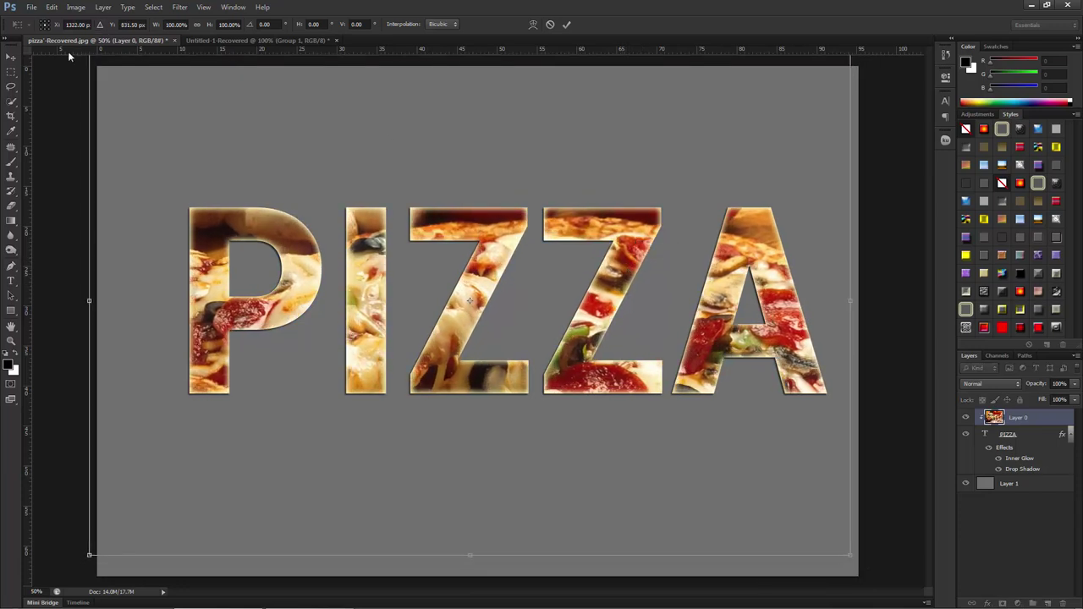
pyautogui.click(566, 24)
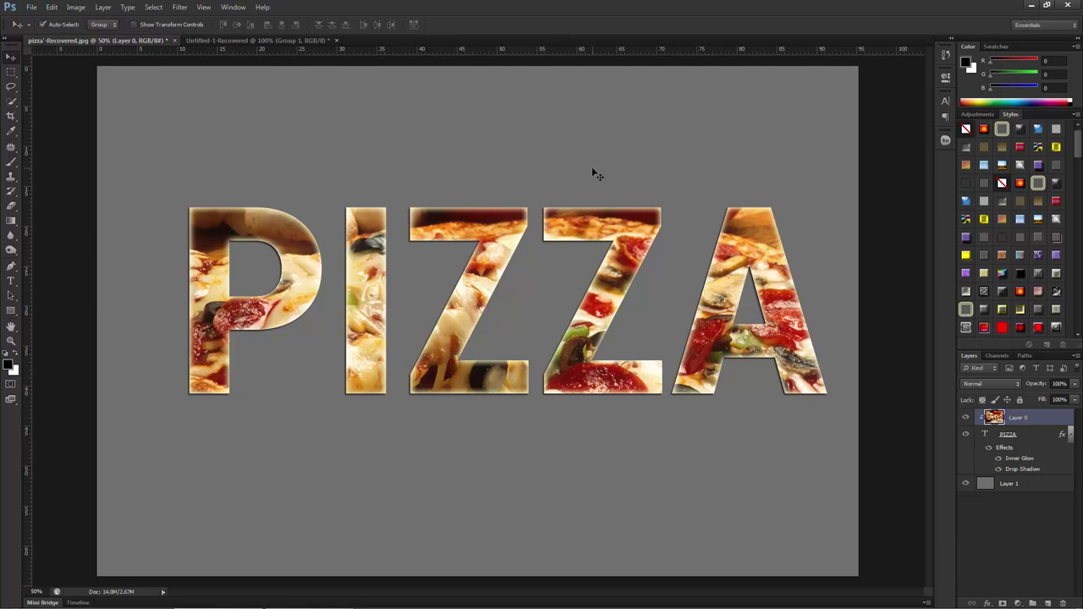
# Step: Shift the PIZZA text layer slightly down and to the left over the photo with Free Transform
pyautogui.click(1024, 437)
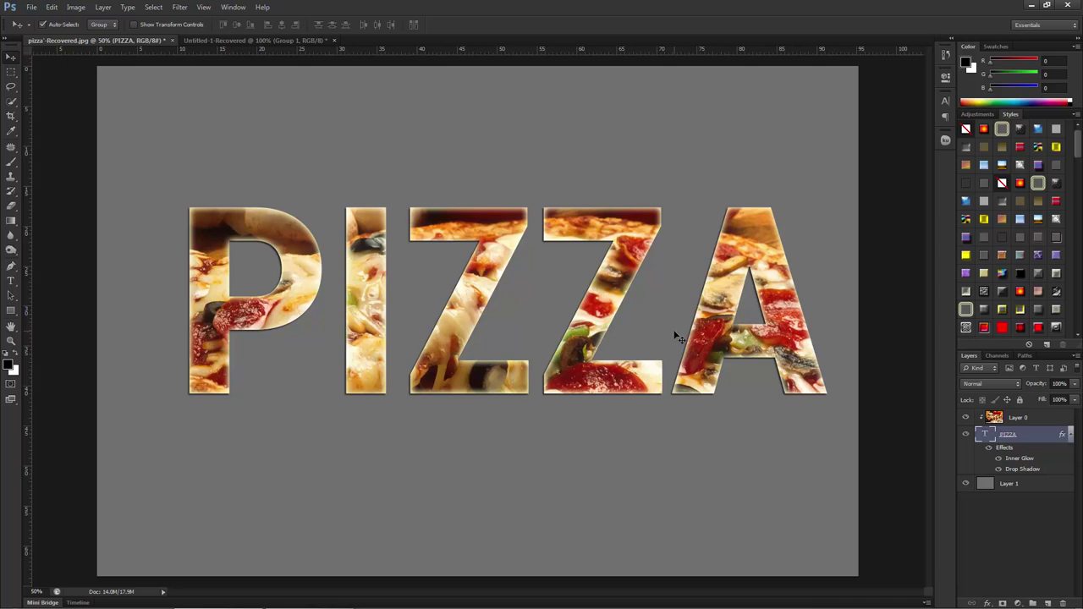
pyautogui.hotkey('ctrl', 't')
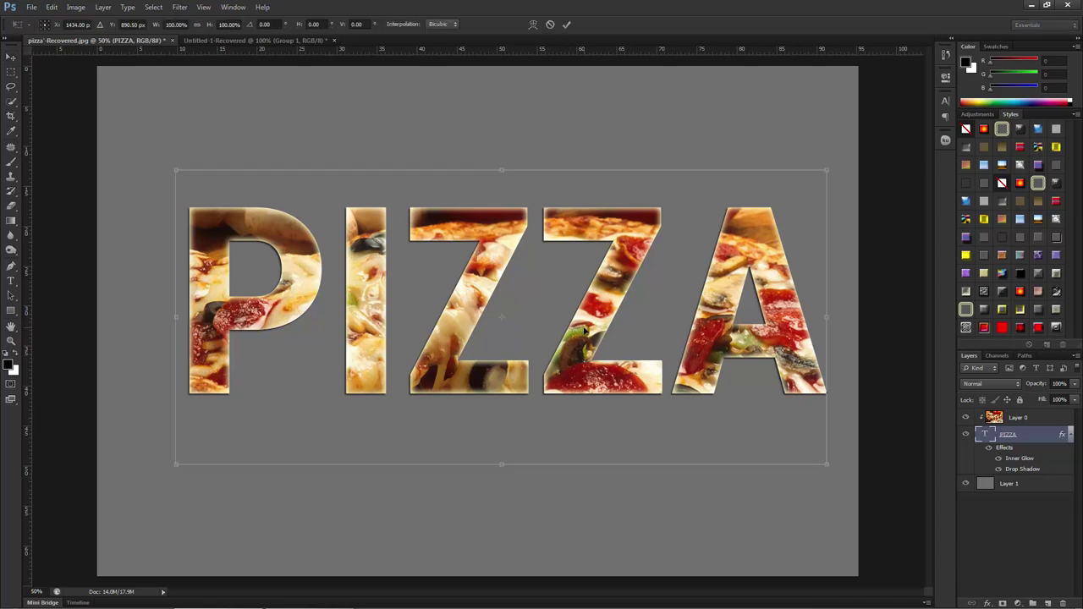
pyautogui.moveTo(604, 332); pyautogui.dragTo(592, 354)
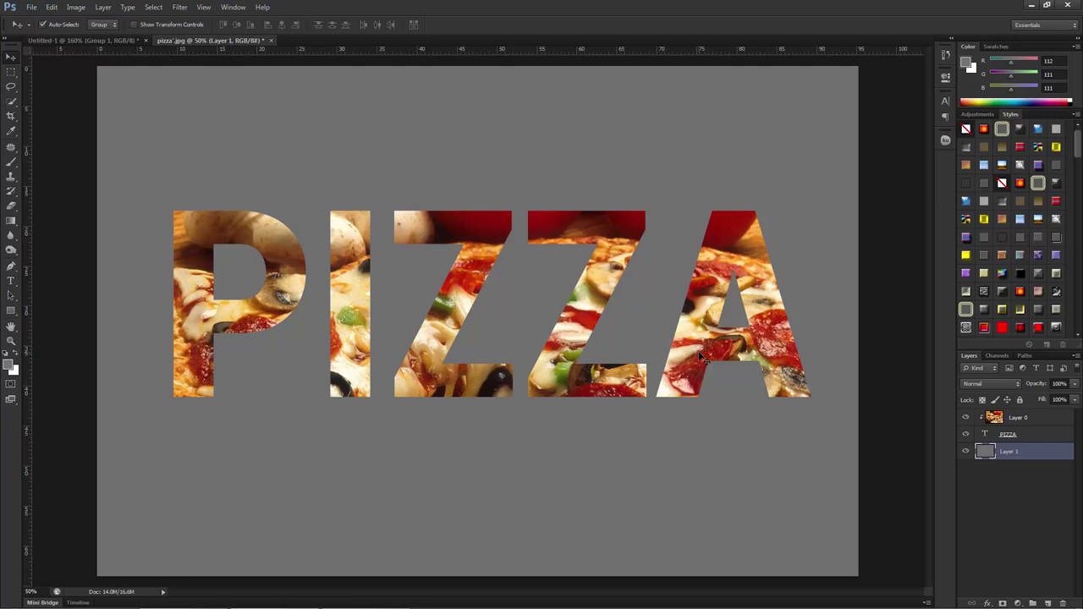
# Step: Open the layer style settings of the PIZZA text layer and enable a Drop Shadow on it
pyautogui.click(1007, 435)
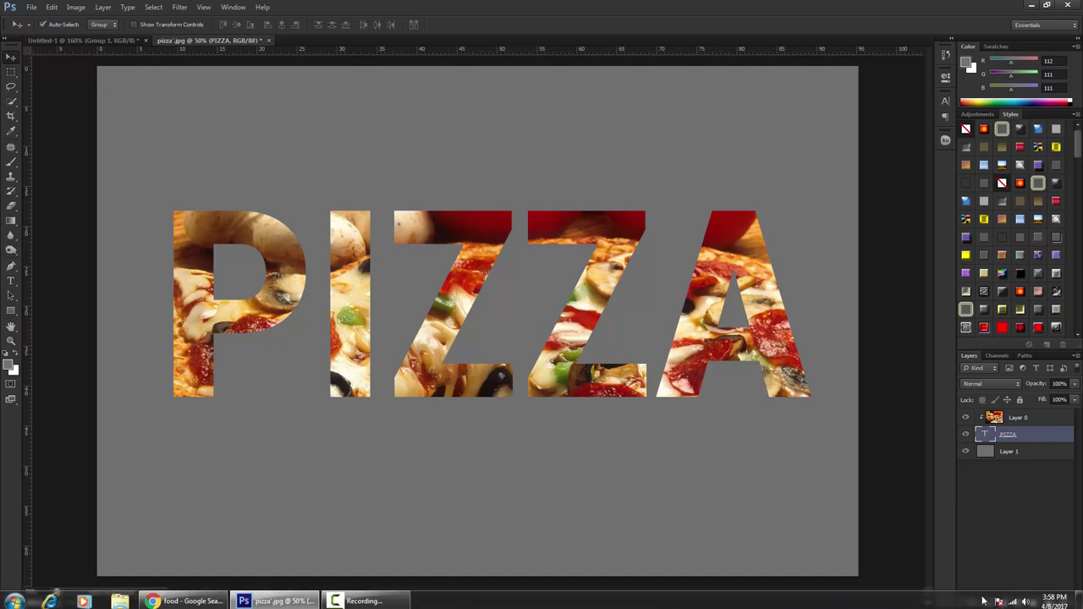
pyautogui.click(987, 603)
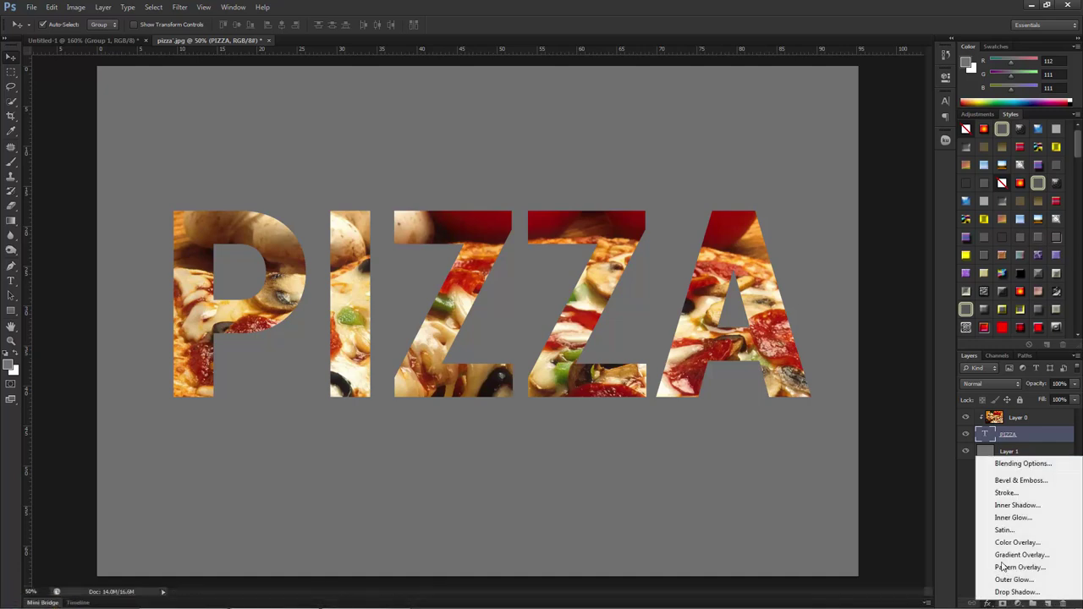
pyautogui.click(1006, 463)
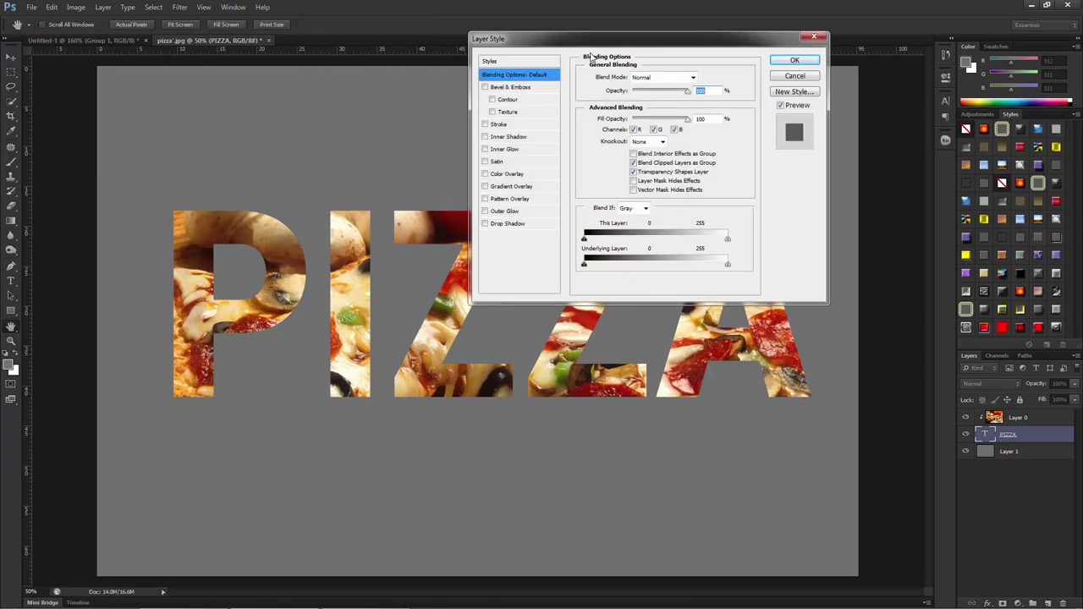
pyautogui.moveTo(586, 37); pyautogui.dragTo(675, 165)
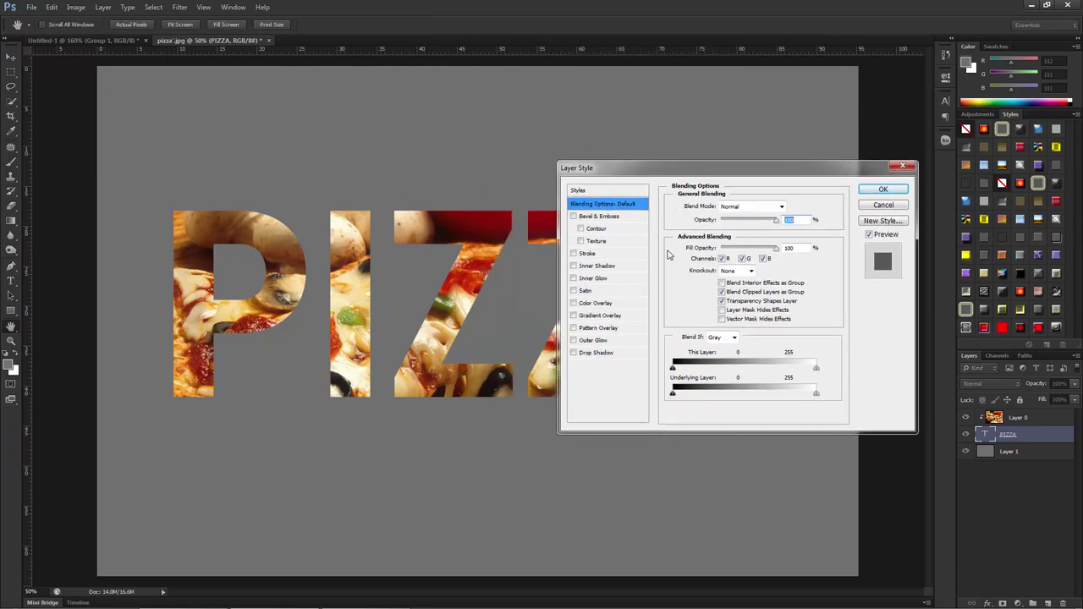
pyautogui.click(597, 352)
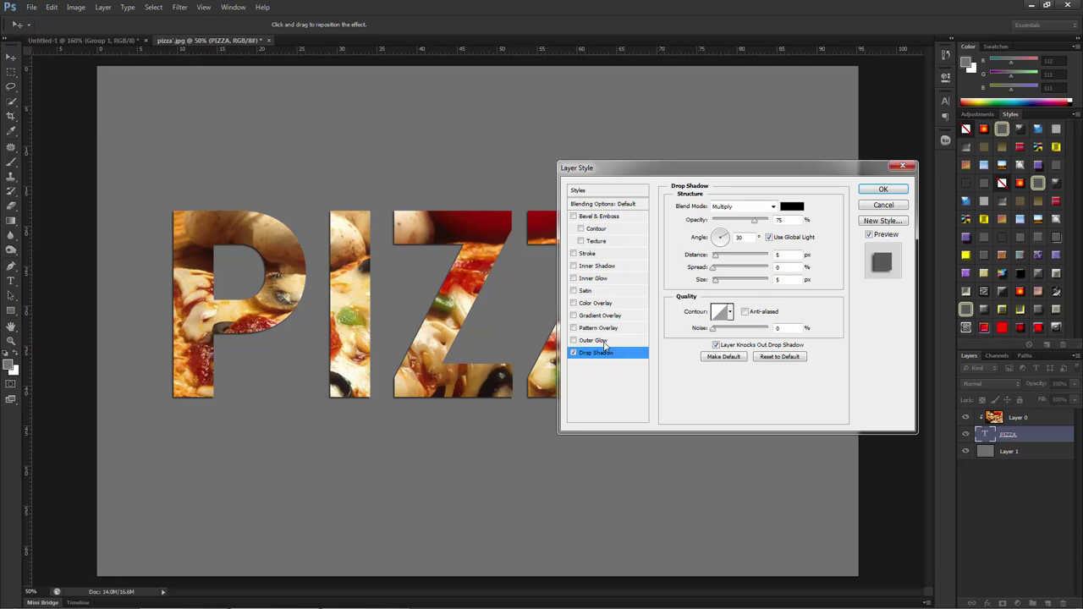
pyautogui.click(598, 266)
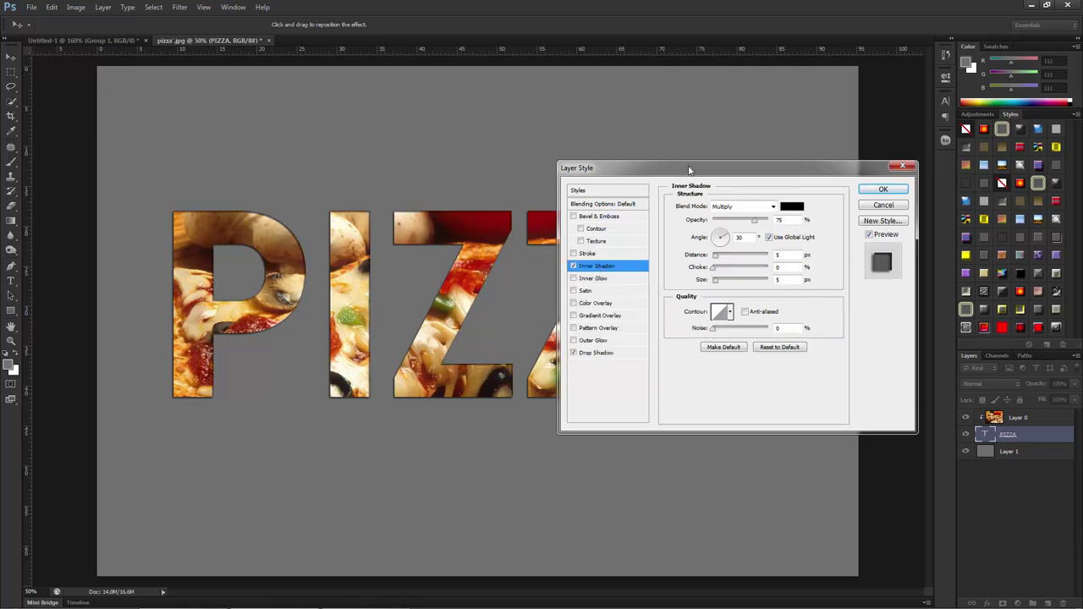
pyautogui.moveTo(686, 170); pyautogui.dragTo(630, 240)
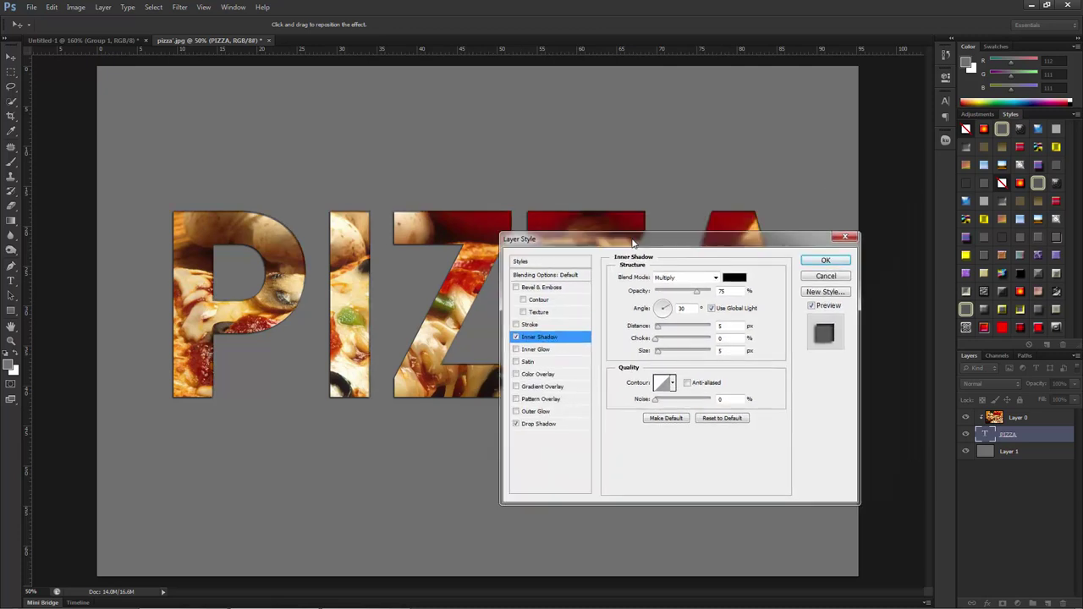
pyautogui.click(733, 278)
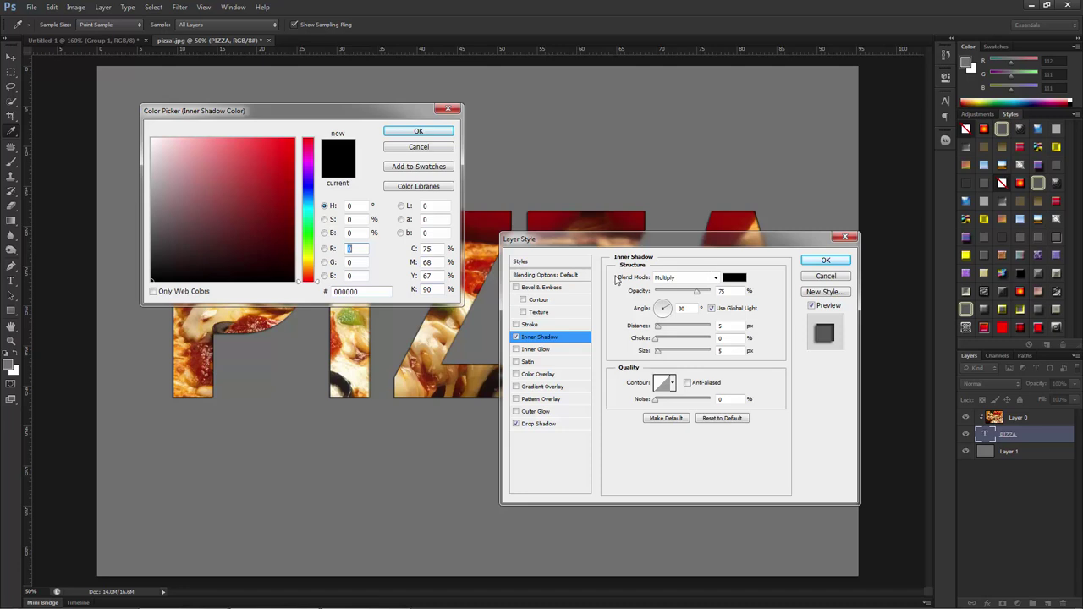
pyautogui.click(419, 147)
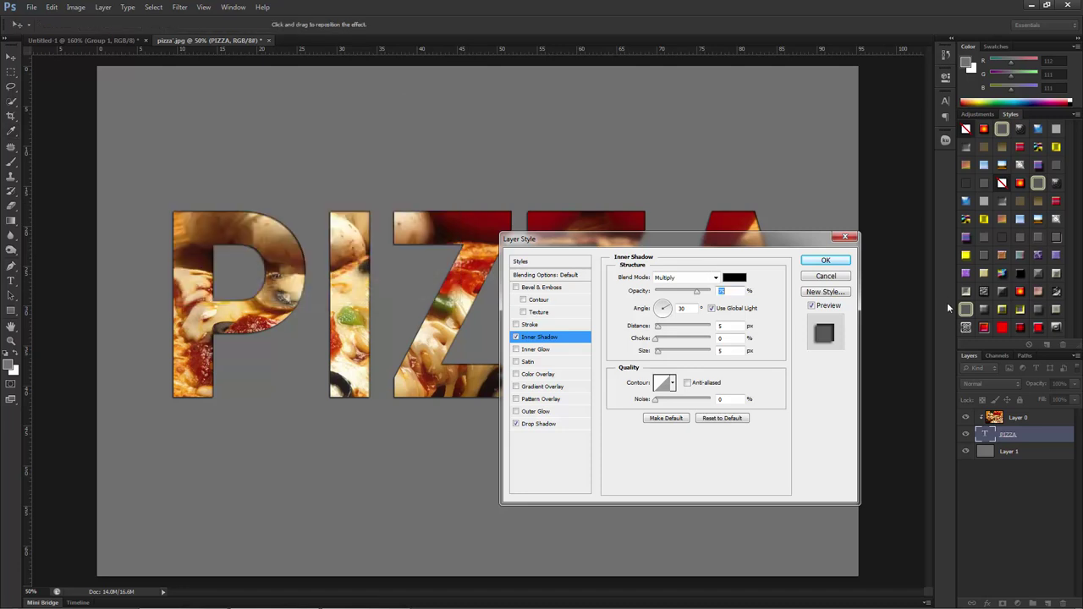
pyautogui.click(734, 424)
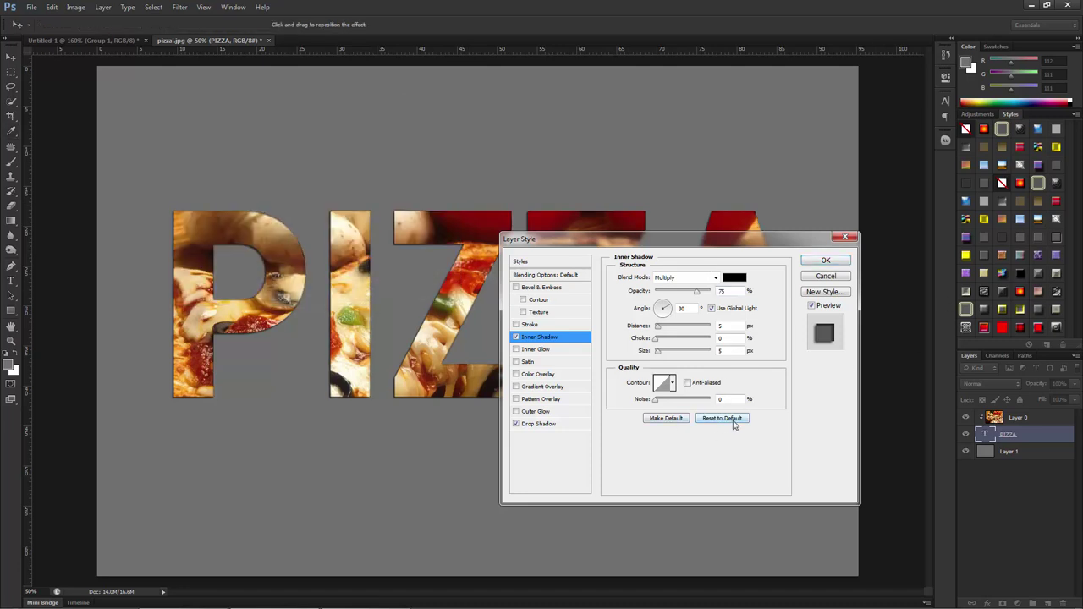
pyautogui.click(516, 338)
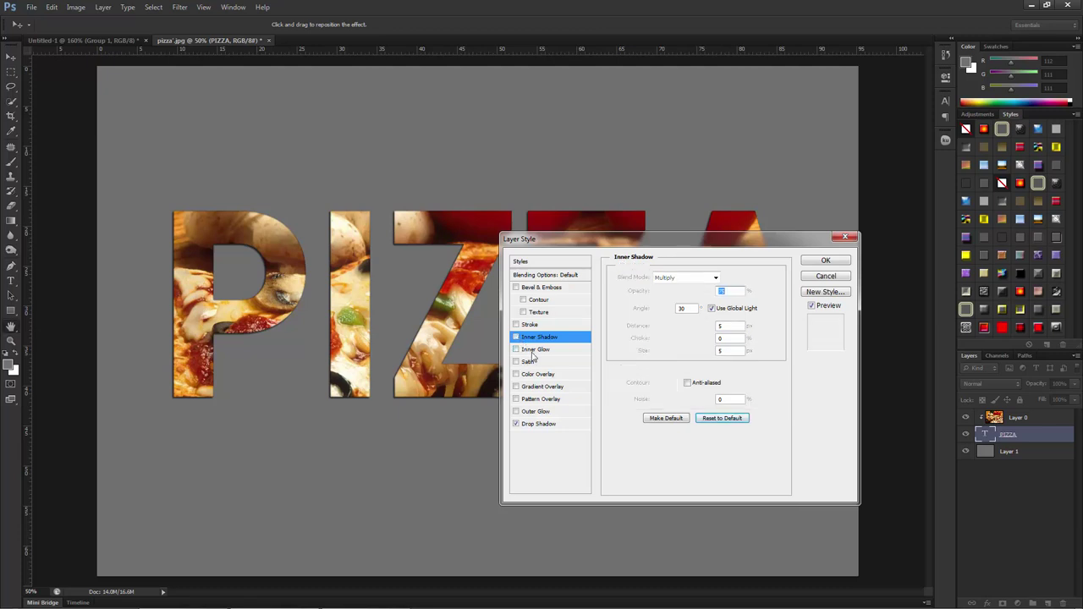
# Step: Add an Inner Glow to the PIZZA text, increase the glow's size slightly and apply the layer style
pyautogui.click(532, 351)
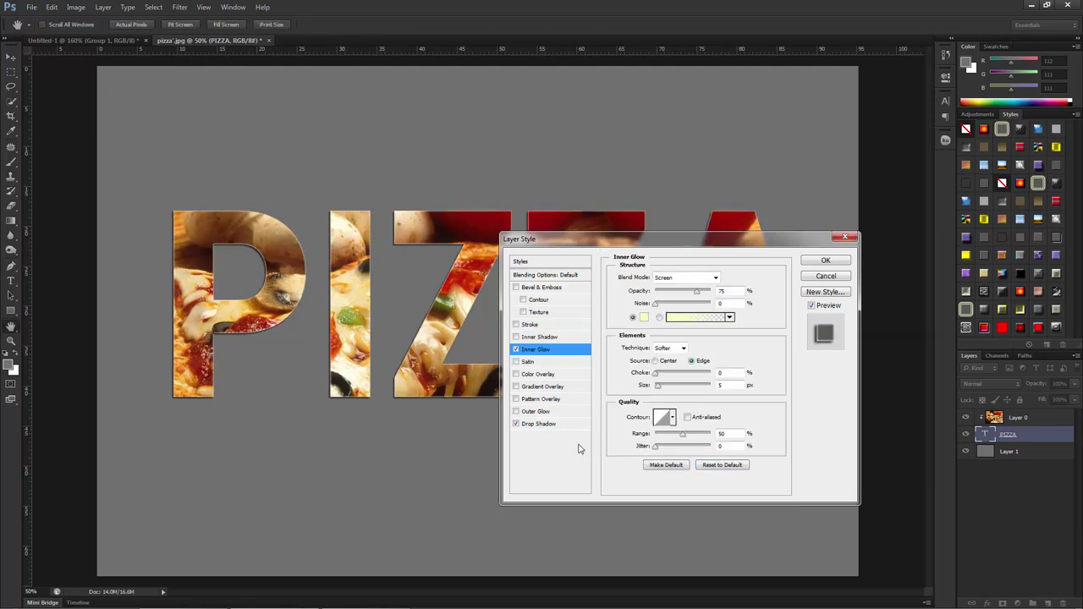
pyautogui.moveTo(564, 247); pyautogui.dragTo(645, 179)
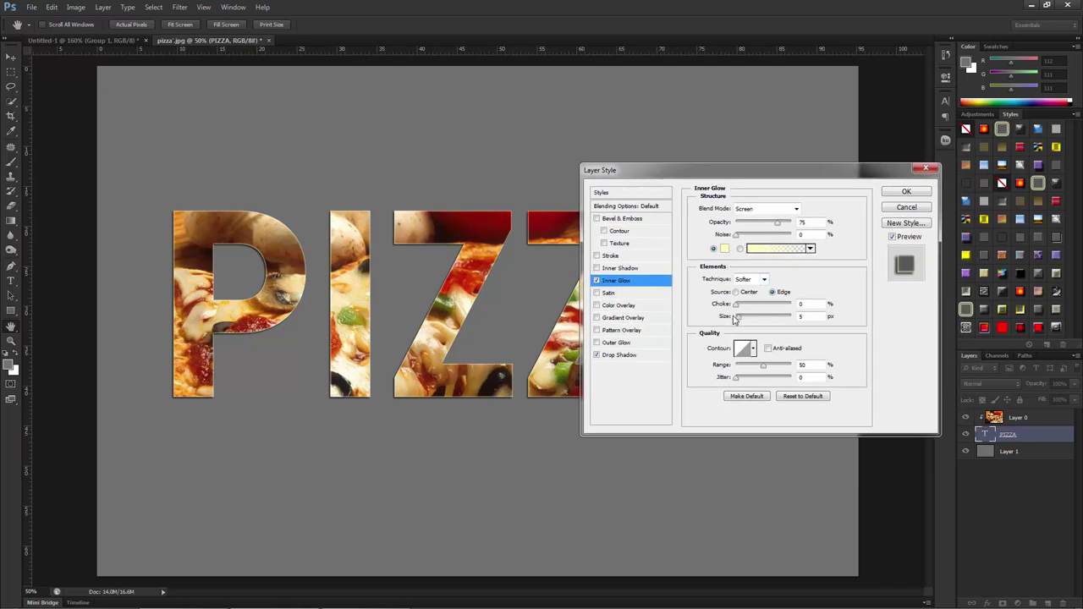
pyautogui.moveTo(739, 317); pyautogui.dragTo(746, 322)
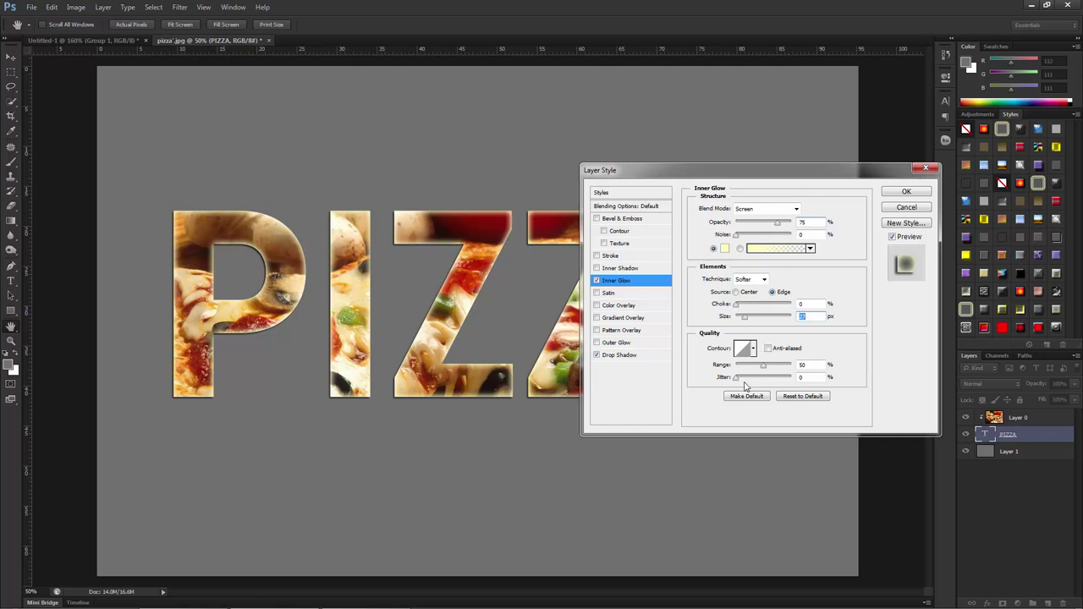
pyautogui.moveTo(764, 367)
pyautogui.mouseDown()
pyautogui.moveTo(777, 368)
pyautogui.moveTo(750, 369)
pyautogui.moveTo(764, 366)
pyautogui.mouseUp()
pyautogui.click(905, 192)
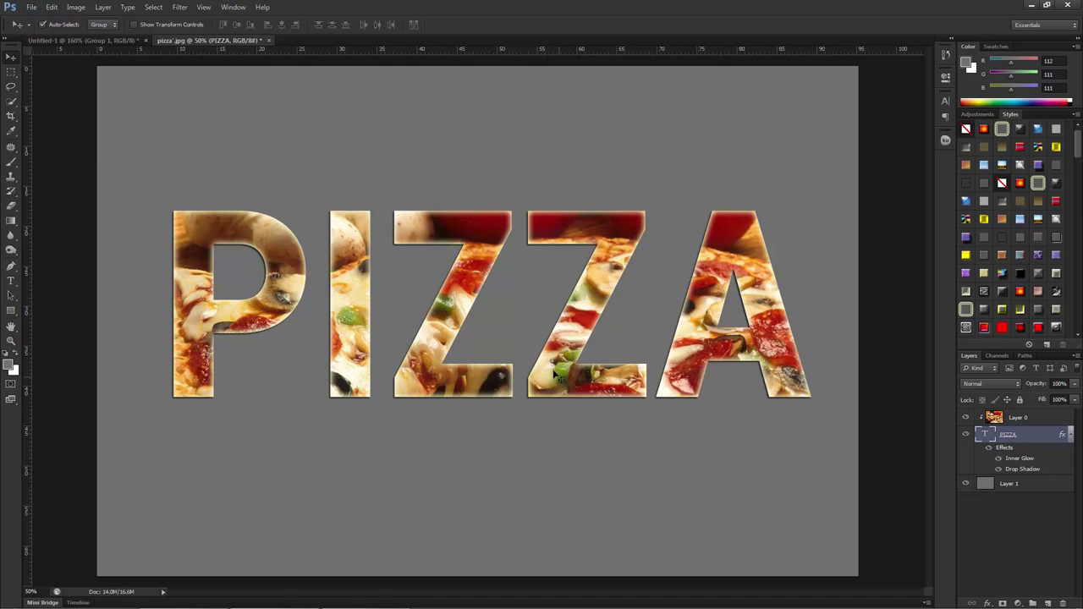
# Step: Release the photo layer's clipping mask from the PIZZA text and reapply it, twice in a row
pyautogui.click(1020, 421)
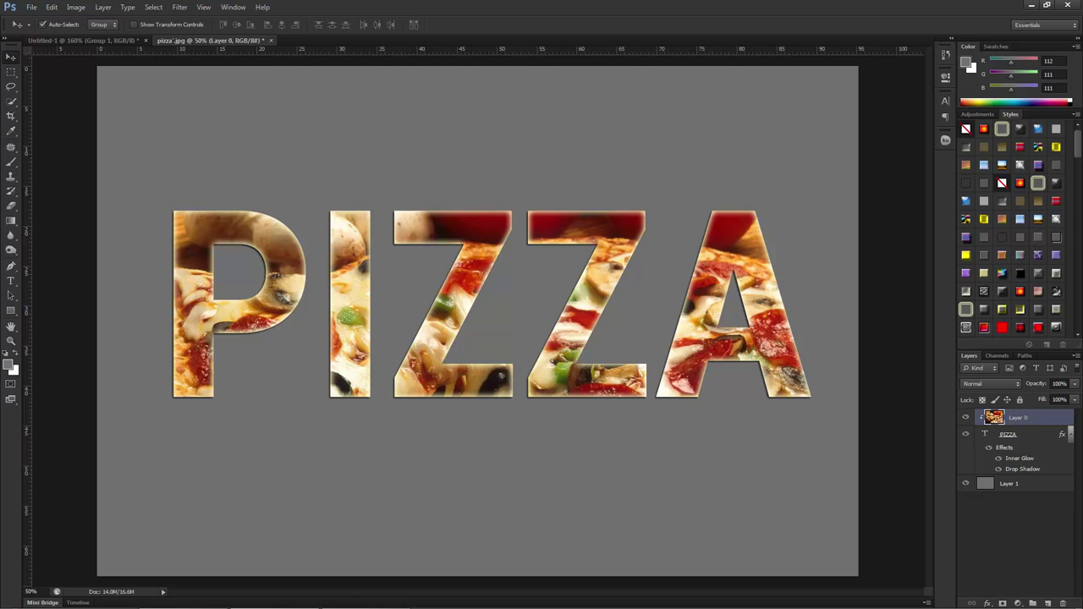
pyautogui.rightClick(1026, 421)
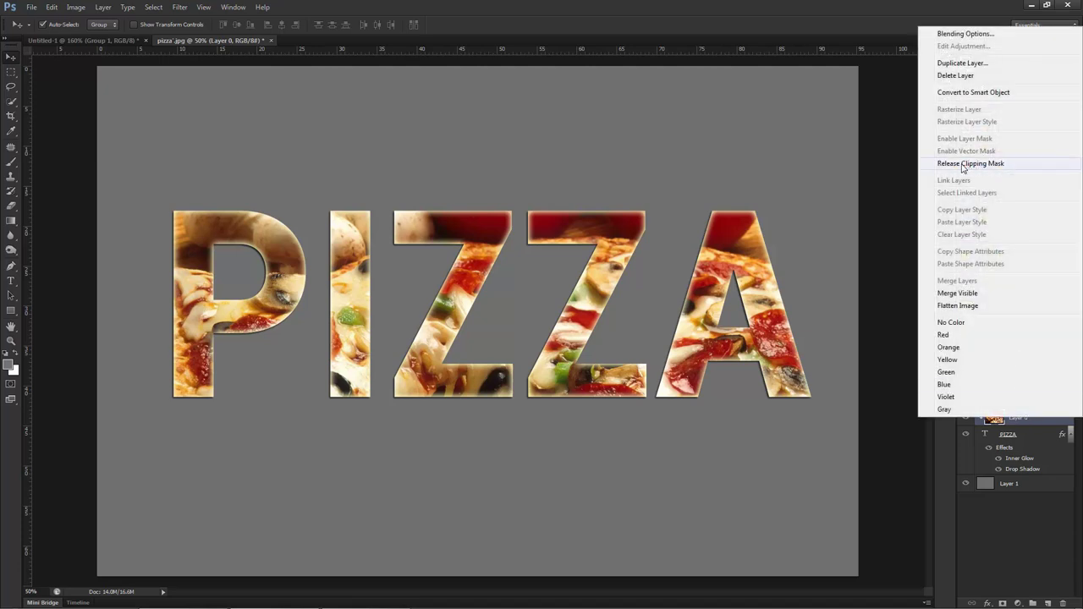
pyautogui.click(988, 164)
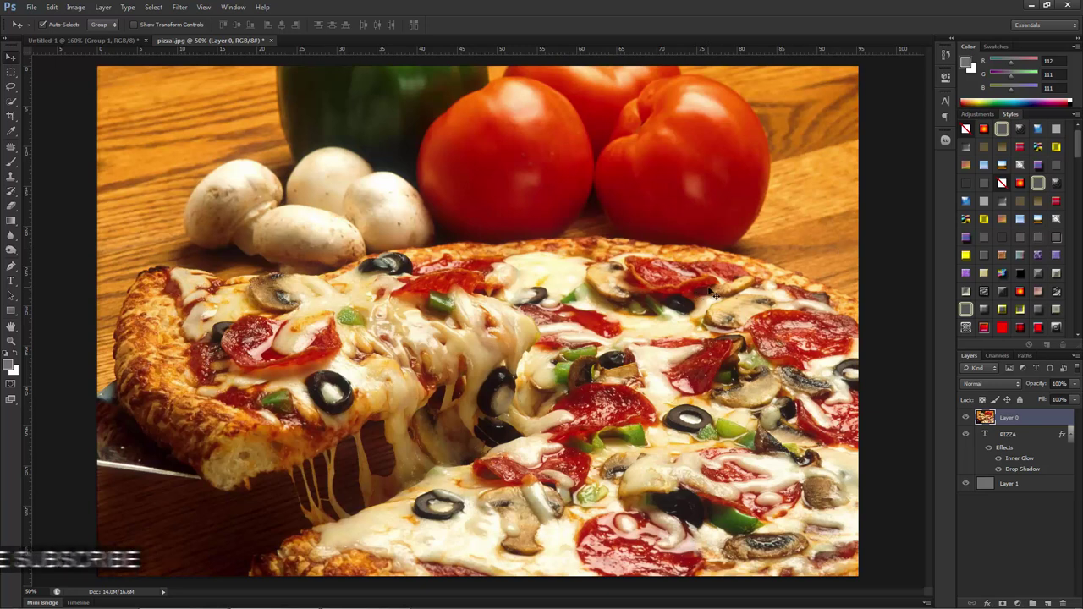
pyautogui.hotkey('ctrl', 'alt', 'g')
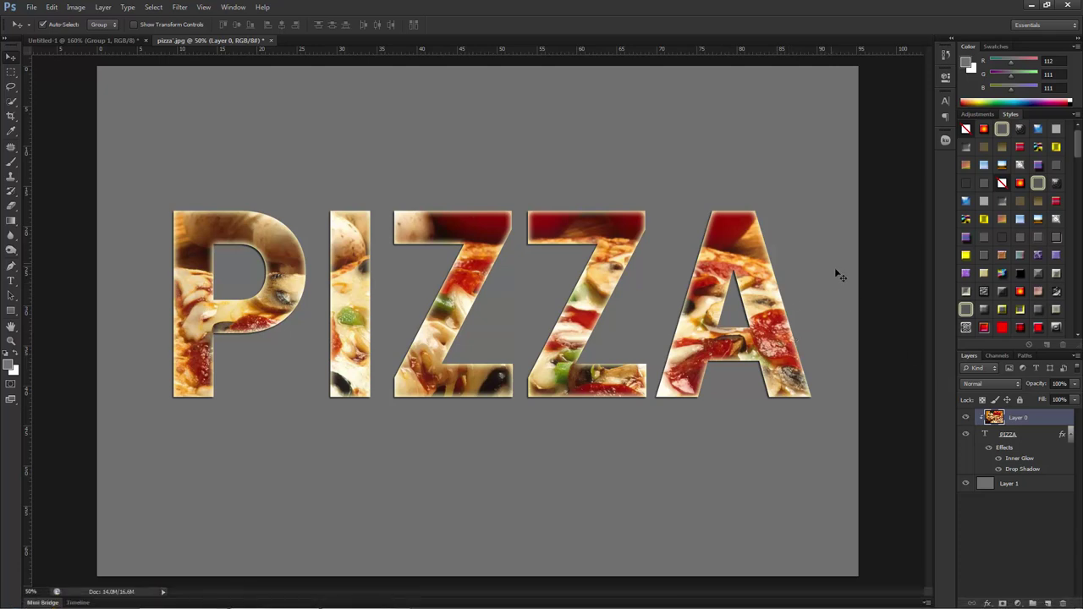
pyautogui.keyDown('alt'); pyautogui.click(978, 424); pyautogui.keyUp('alt')
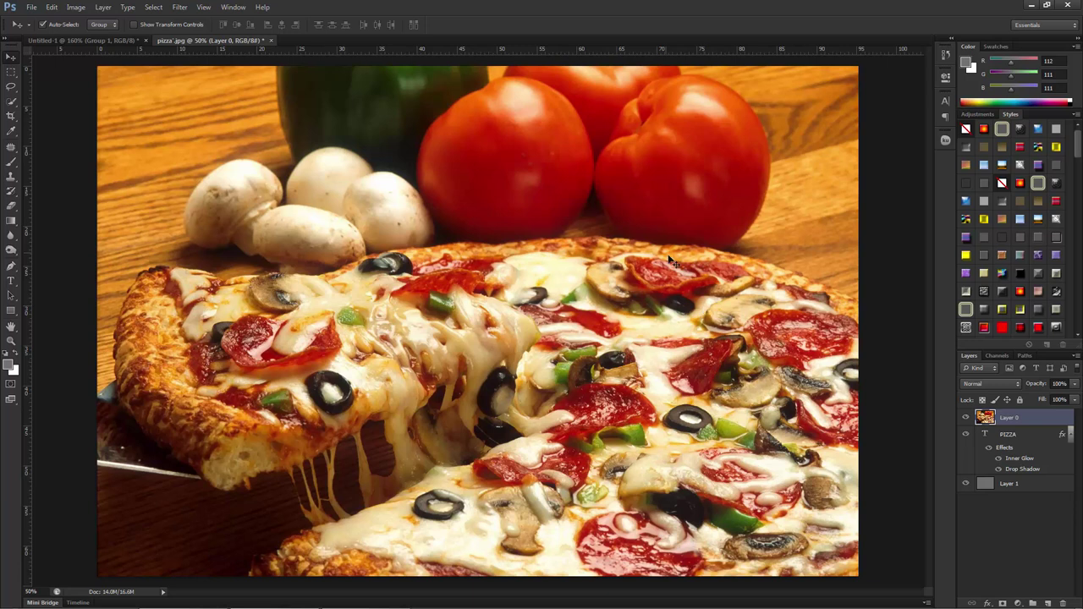
pyautogui.hotkey('ctrl', 'alt', 'g')
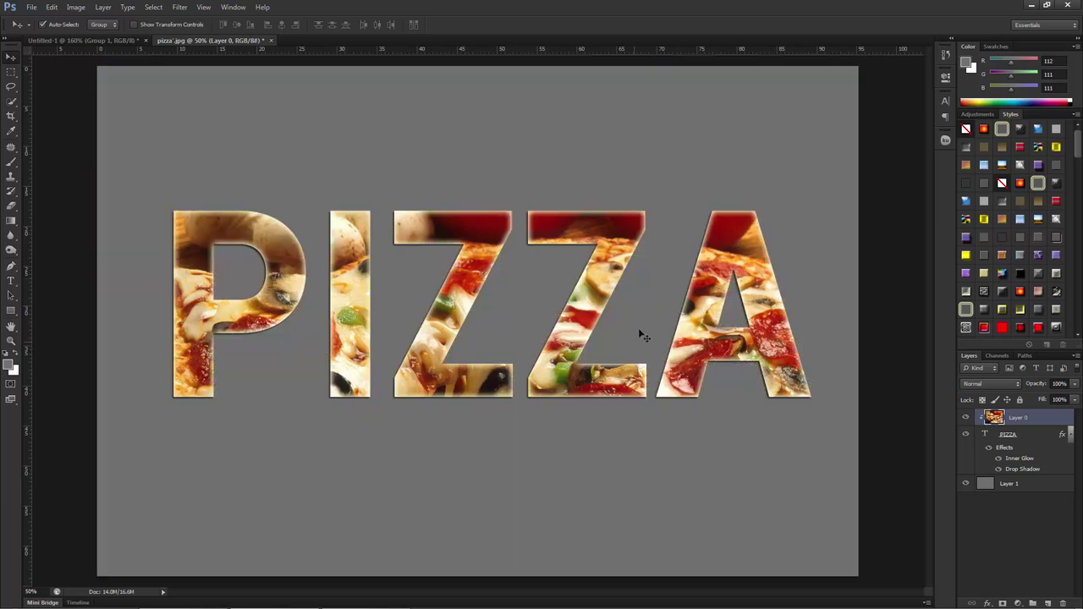